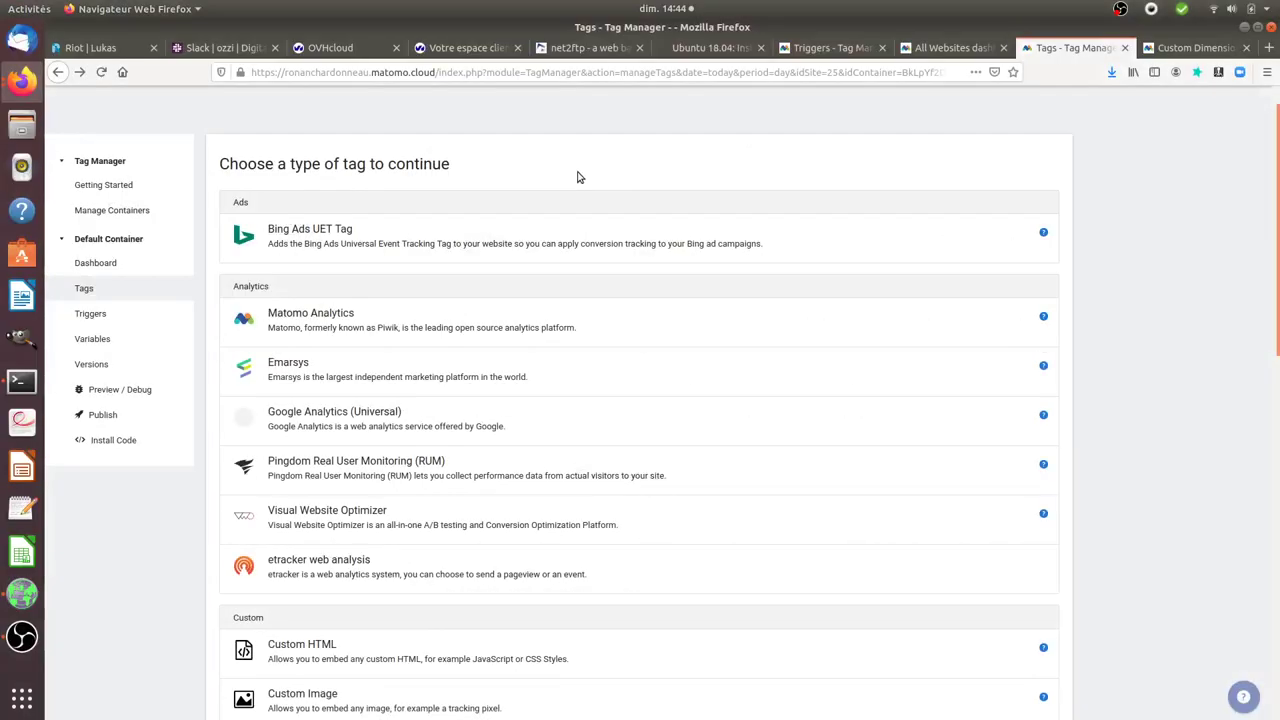
Return to the Default Container's list of tags, and load satoshi-onverter.website in a new browser tab
scroll(594, 186, "up", 1)
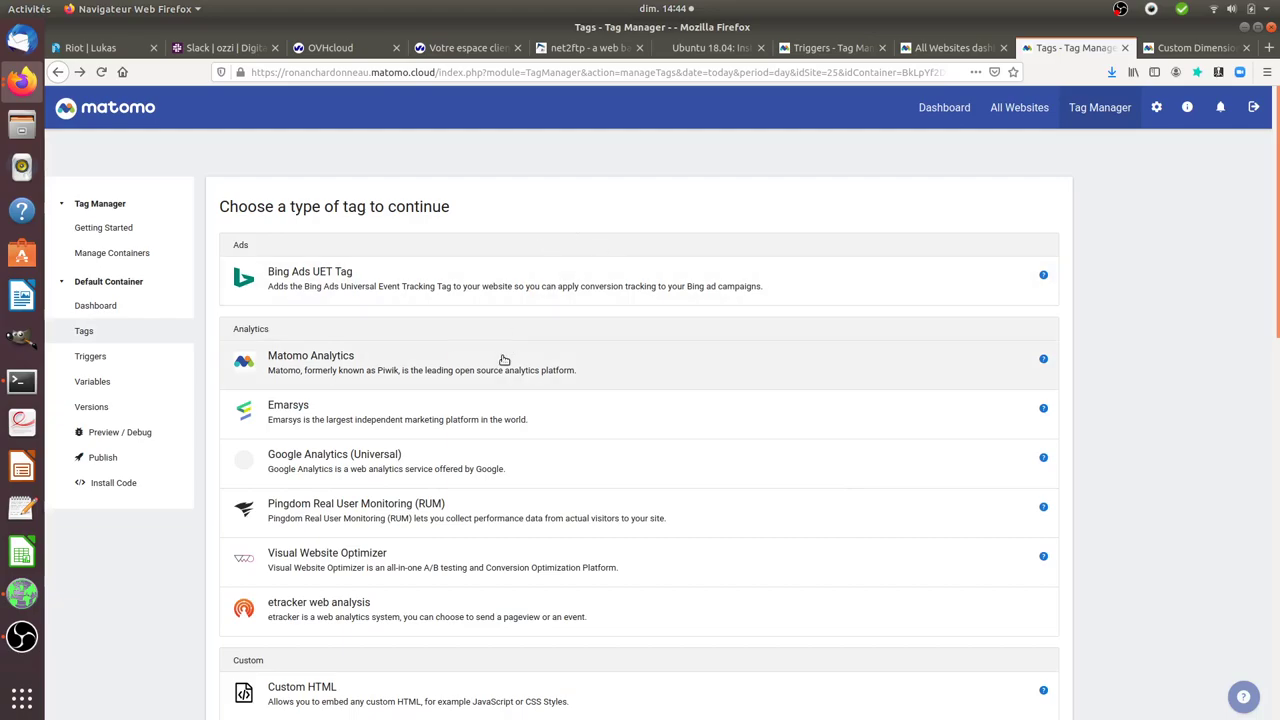
left_click(125, 336)
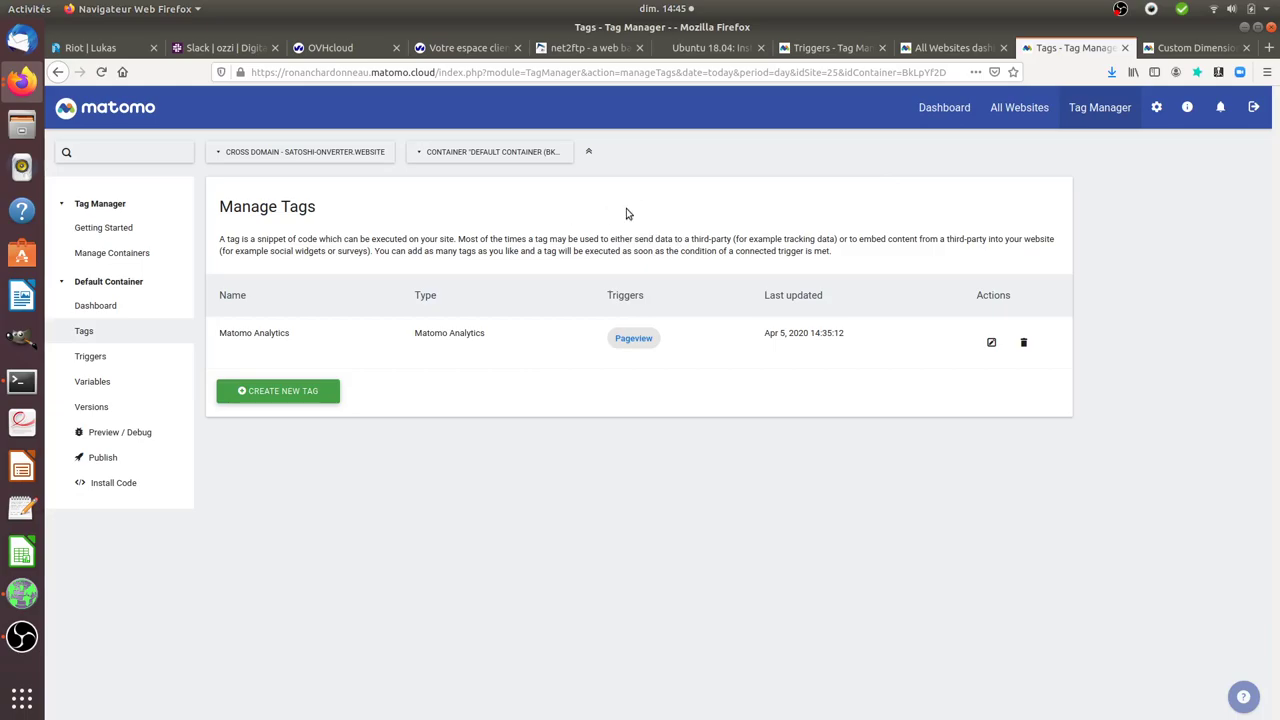
left_click(1268, 47)
type("sat")
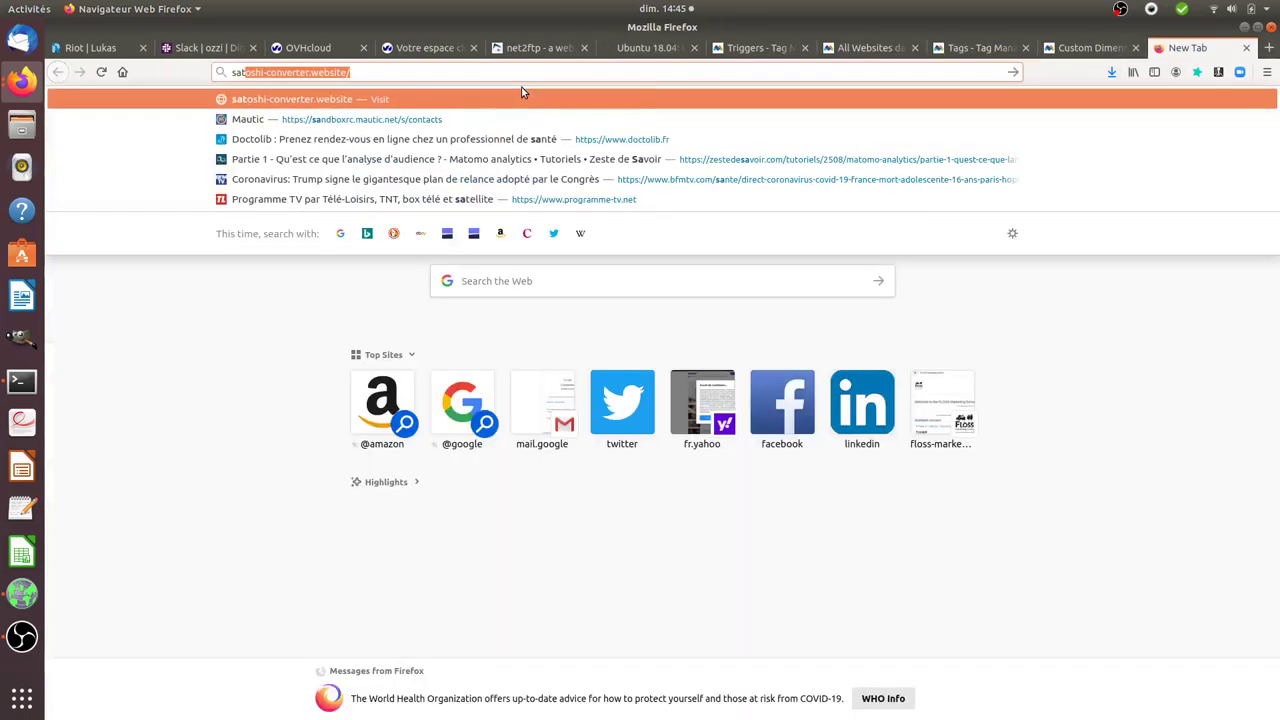
key("Right")
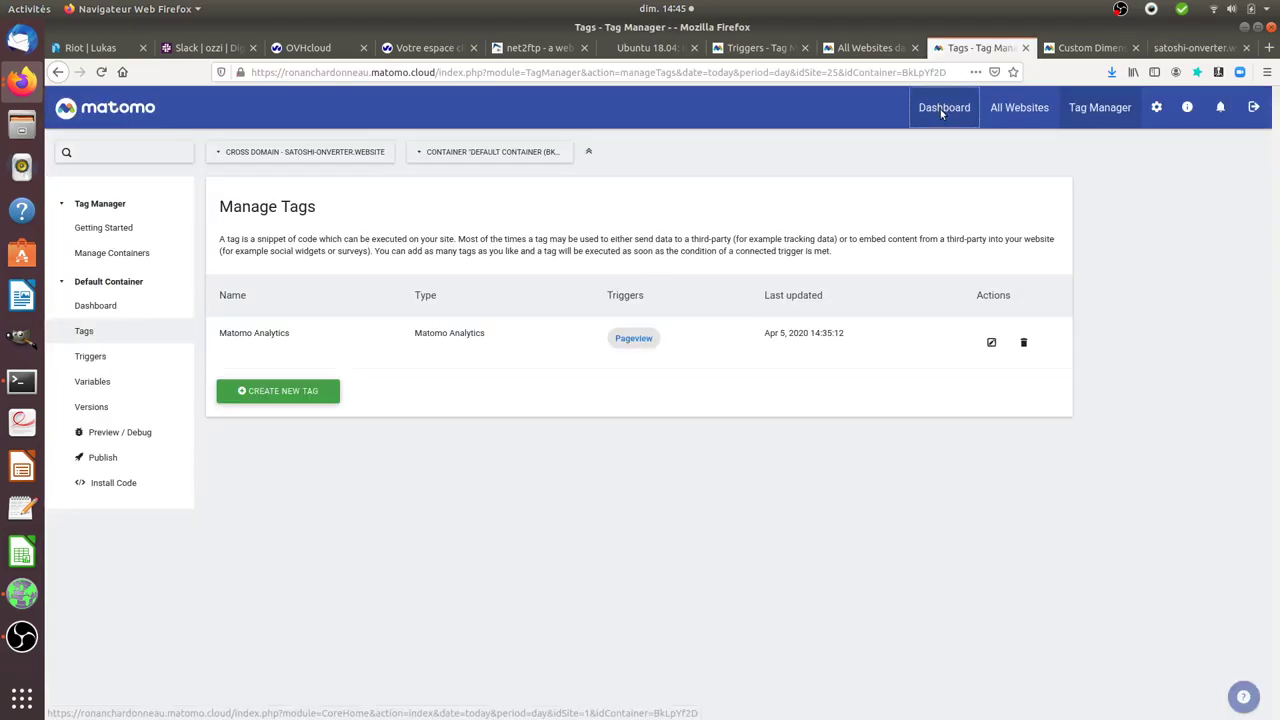
Open the dashboard in a new tab and show the Visits Log of the site Cross domain - satoshi-onverter.website
right_click(948, 109)
key("Escape")
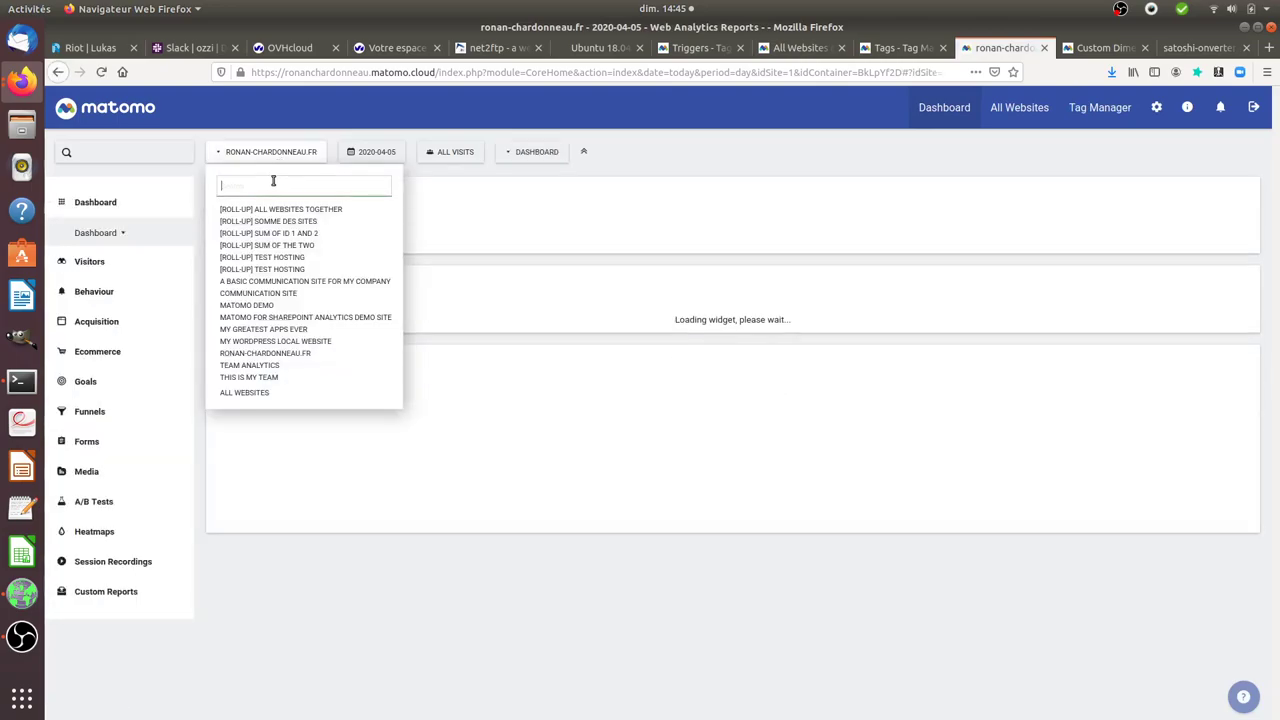
type("onver")
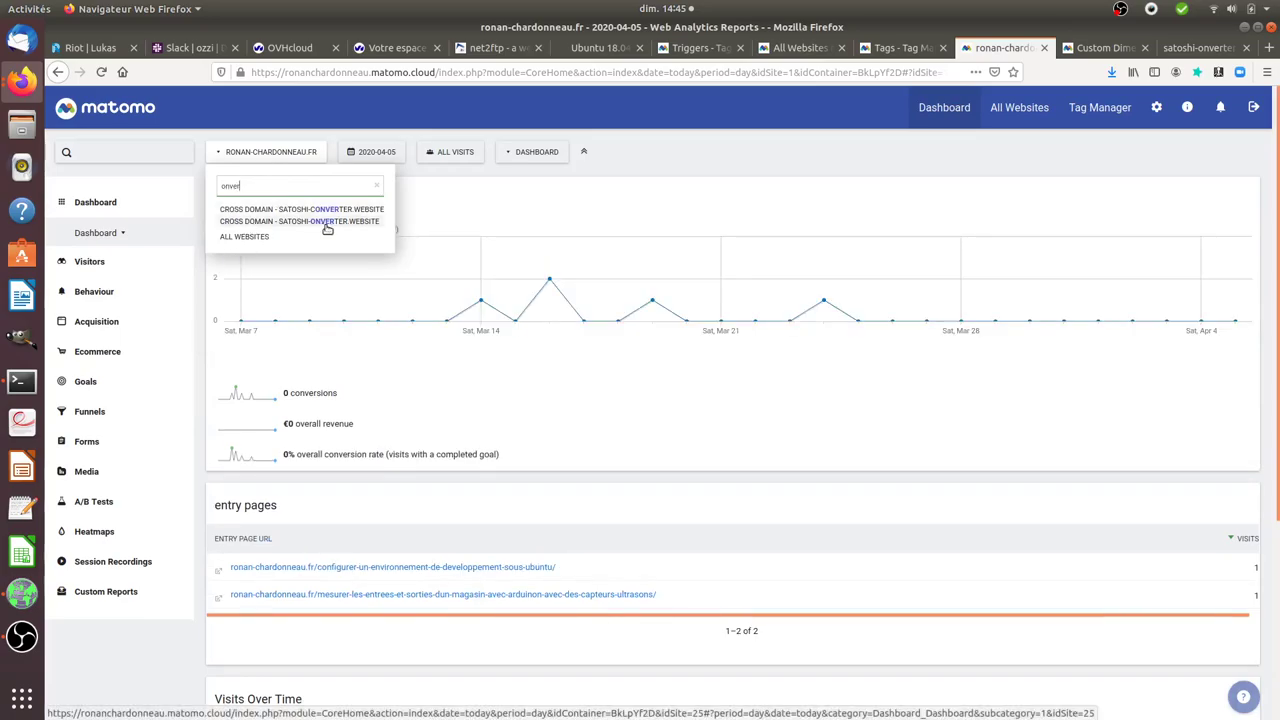
left_click(326, 221)
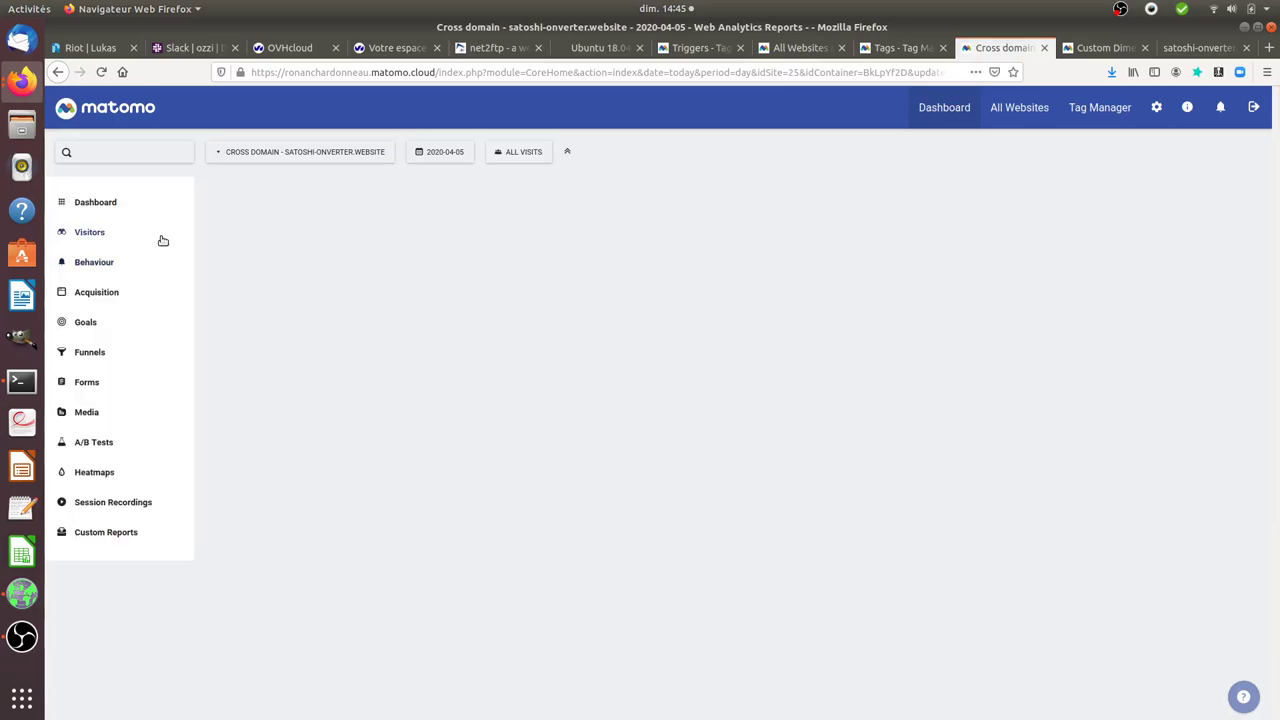
left_click(124, 264)
left_click(110, 285)
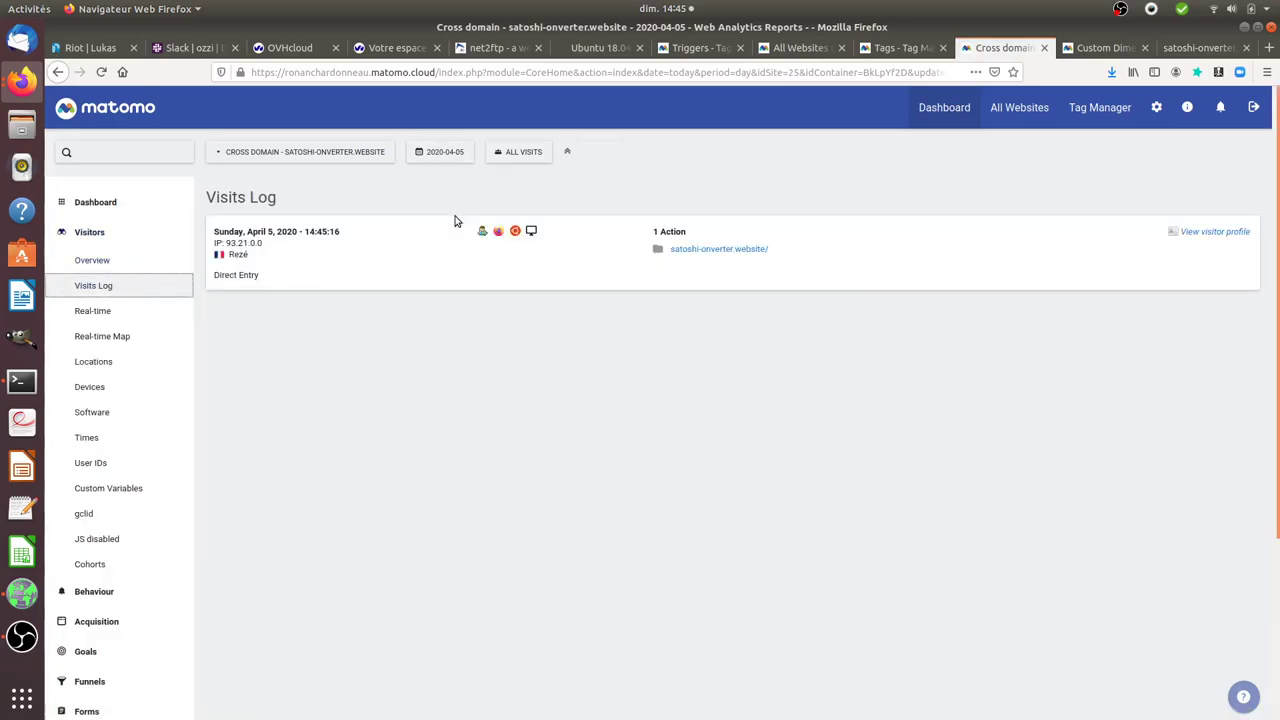
Open the administration settings in a new tab, and examine the noscript block in the source code of satoshi-onverter.website
right_click(1155, 110)
left_click(1153, 122)
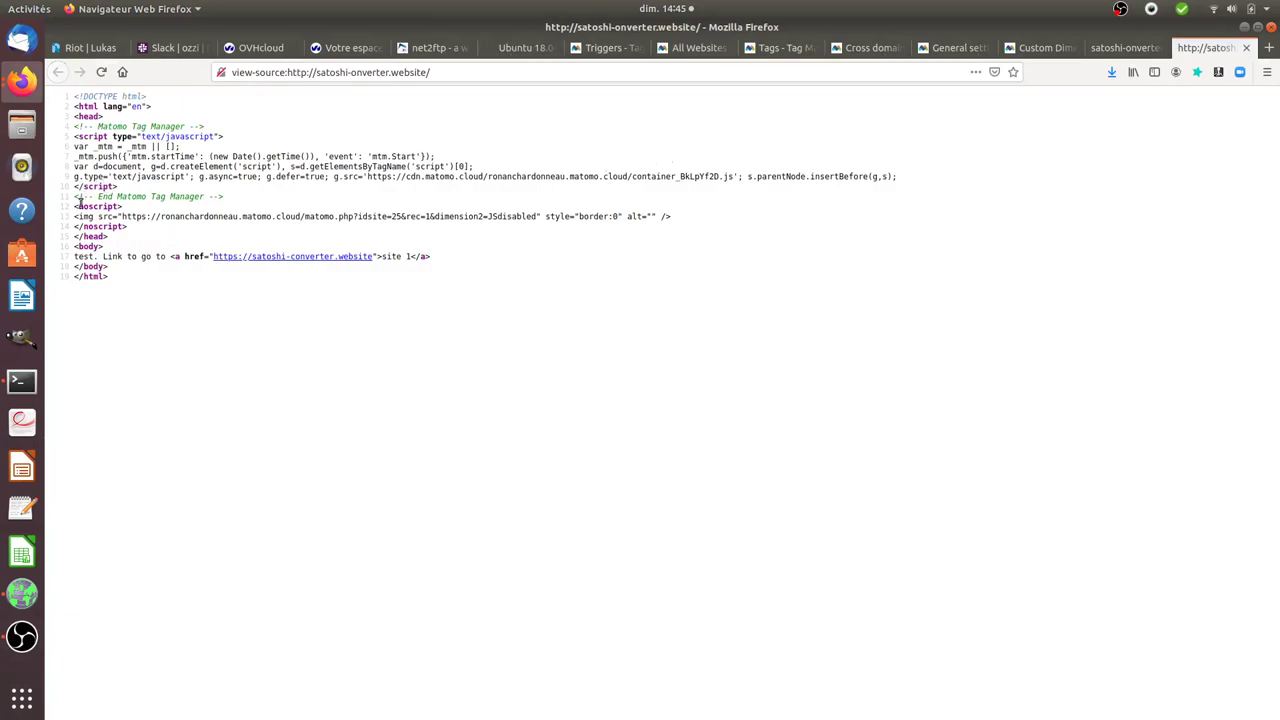
left_click_drag(76, 205, 120, 220)
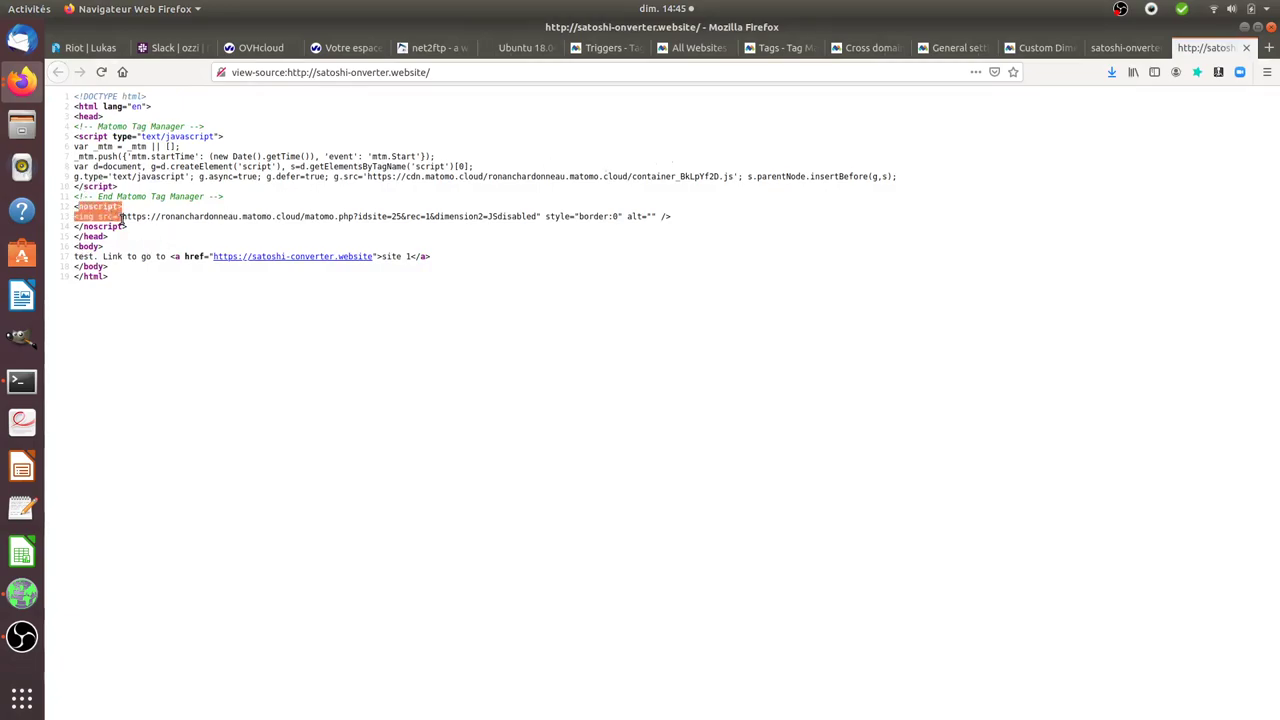
left_click(122, 227)
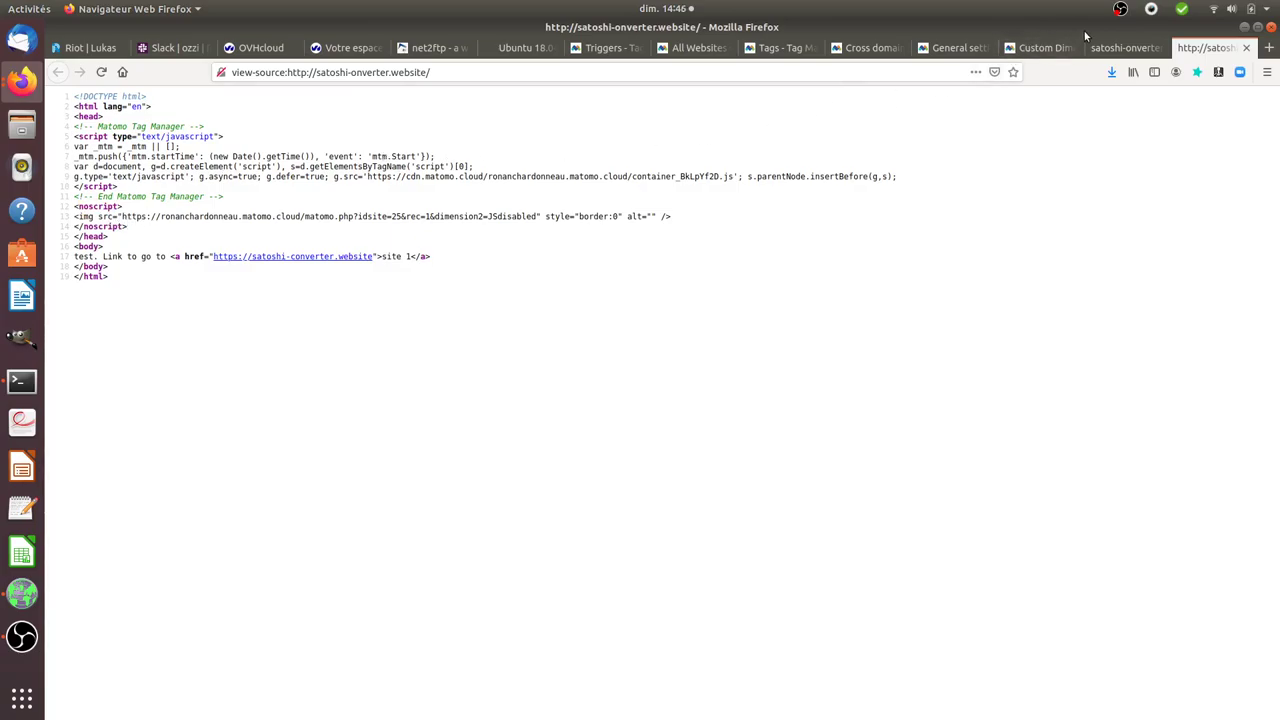
Open the administration's Tracking Code page in a new tab and go to its Image Tracking section
left_click(1112, 47)
left_click(1045, 47)
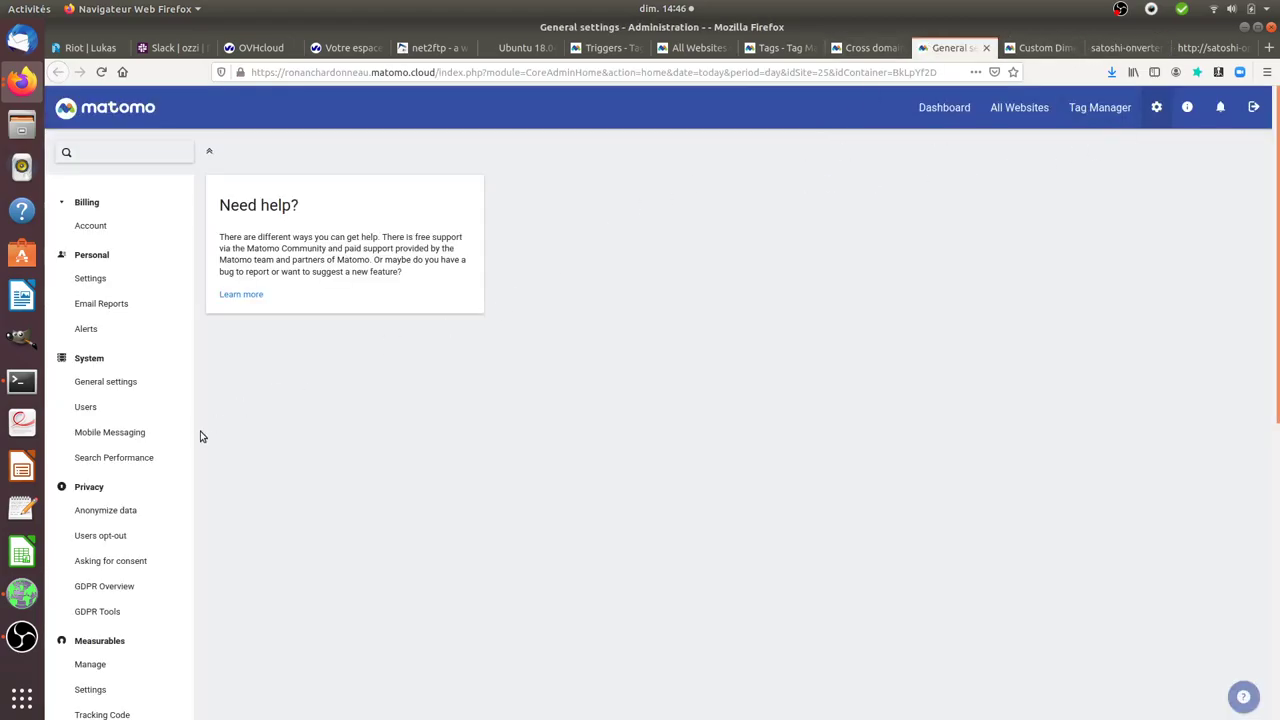
scroll(134, 514, "down", 4)
right_click(118, 490)
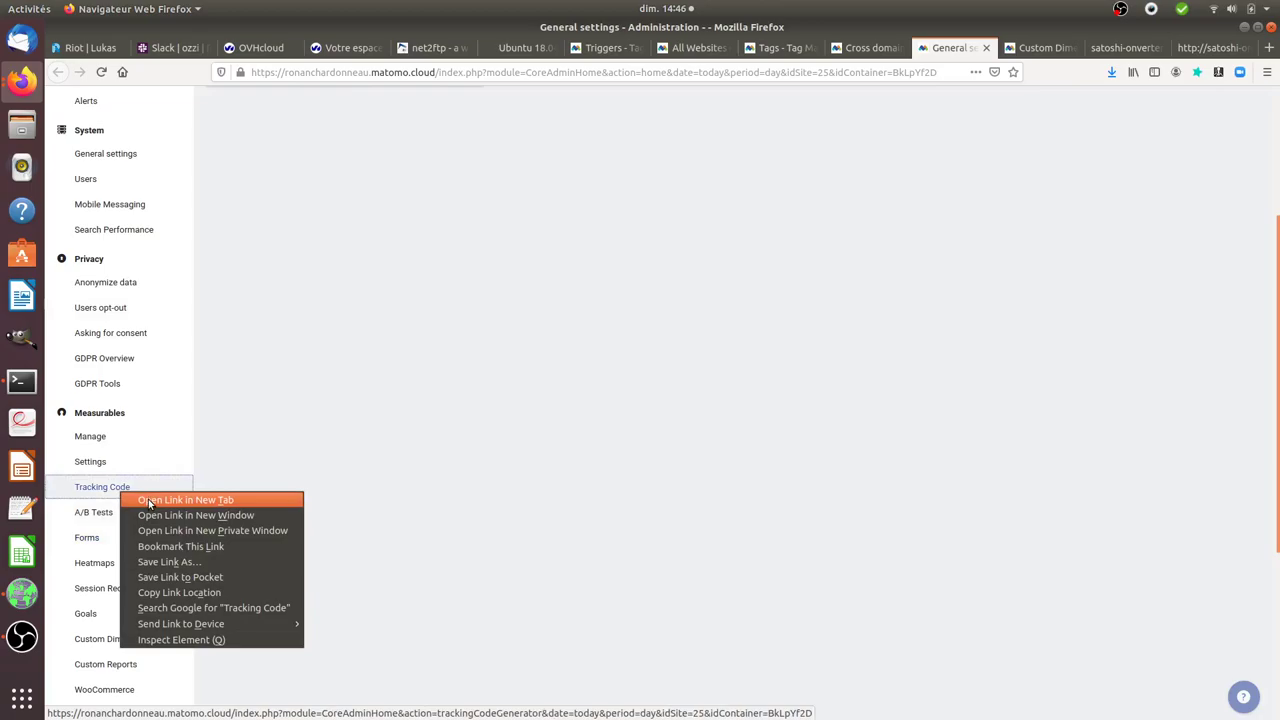
left_click(148, 499)
left_click(956, 50)
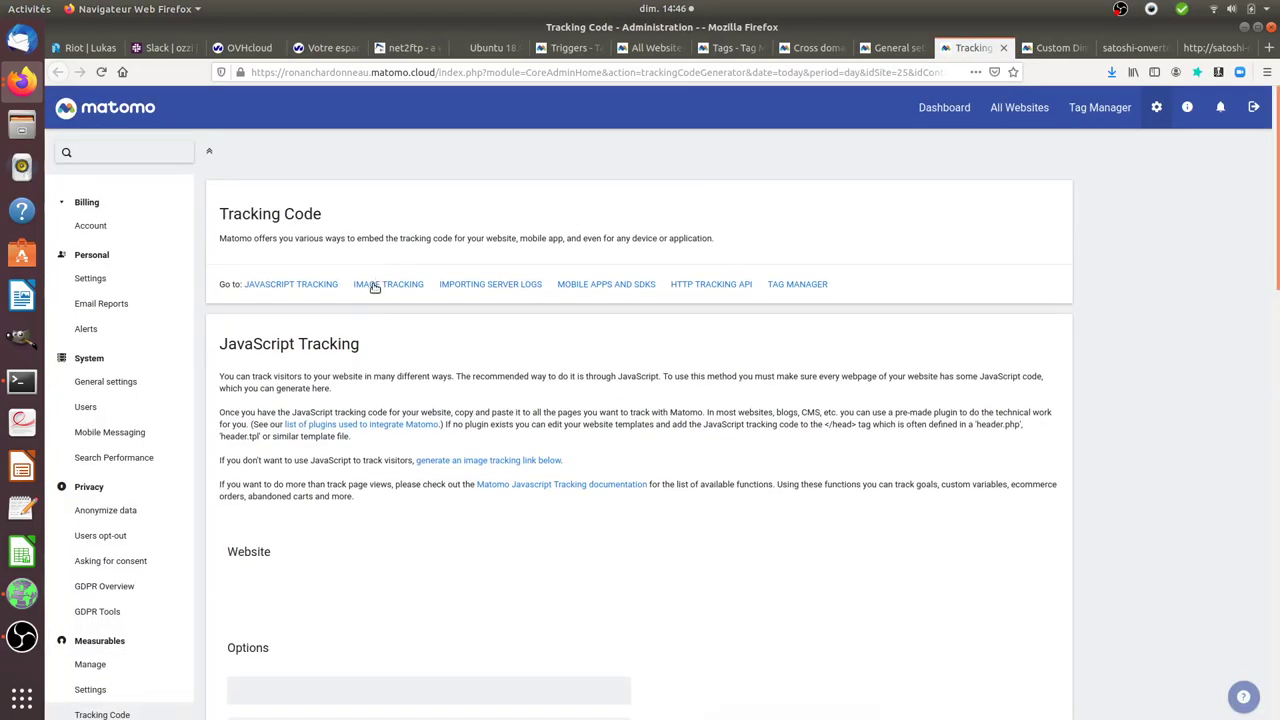
left_click(377, 287)
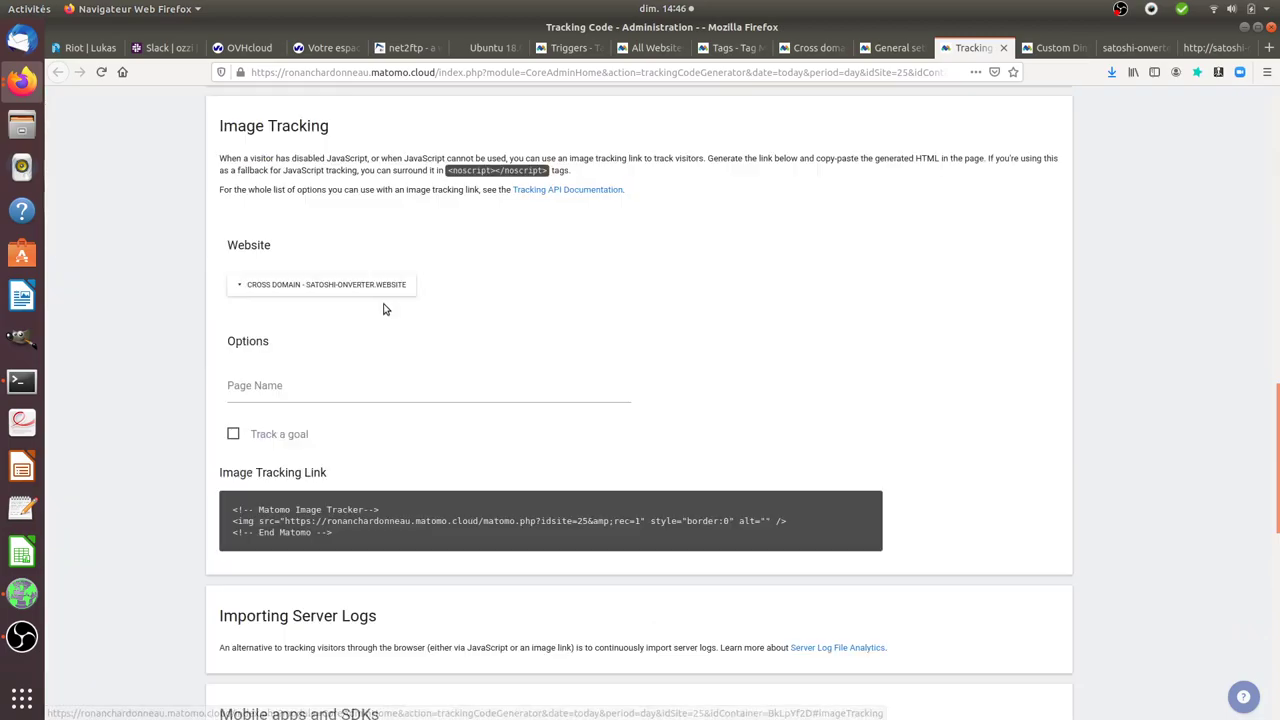
Examine the site's Image Tracking Link and highlight the <noscript></noscript> tags in the section's description
scroll(327, 341, "down", 3)
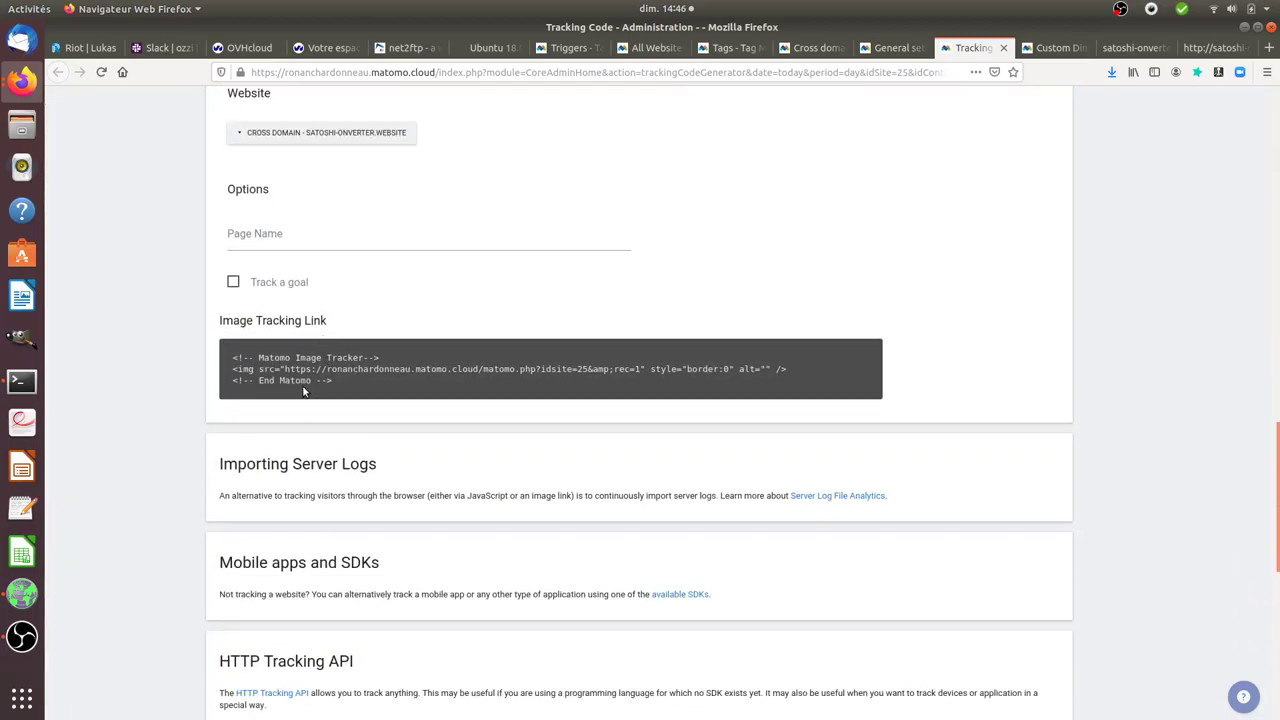
scroll(418, 262, "up", 3)
left_click_drag(447, 170, 543, 170)
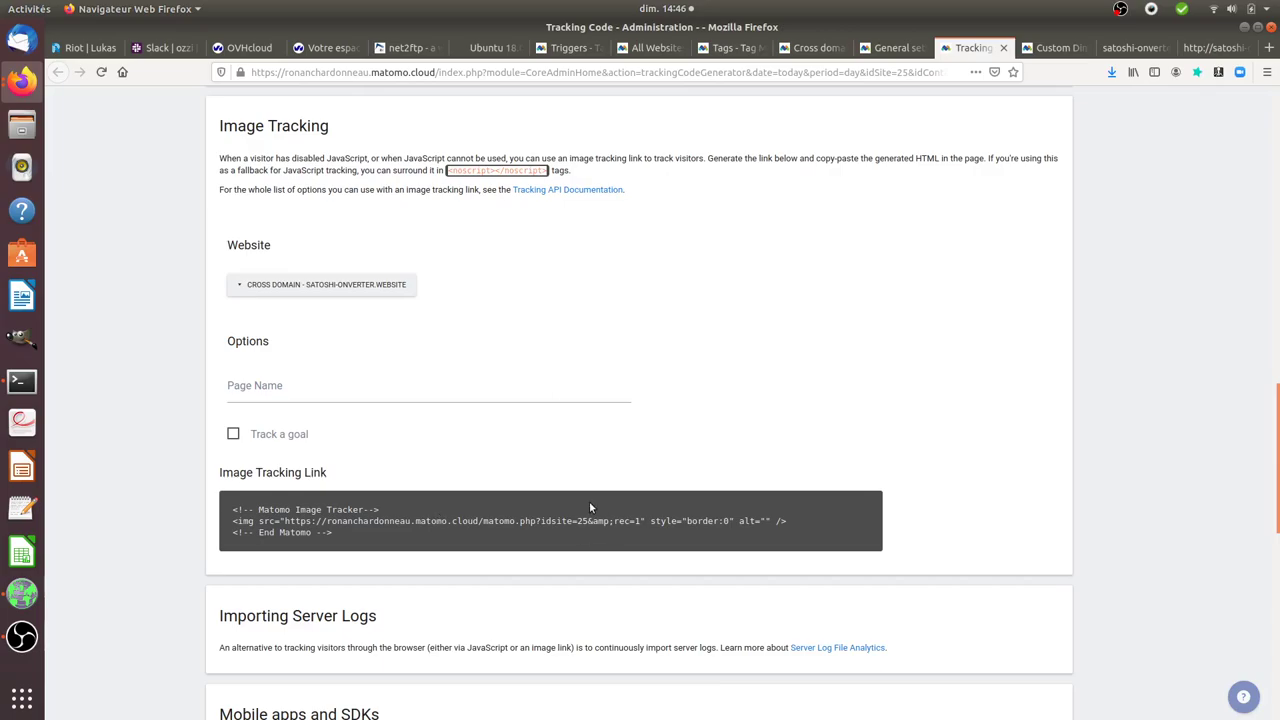
Open the Custom Dimensions page in a new tab and open the JS disabled visit dimension for editing
scroll(588, 495, "up", 10)
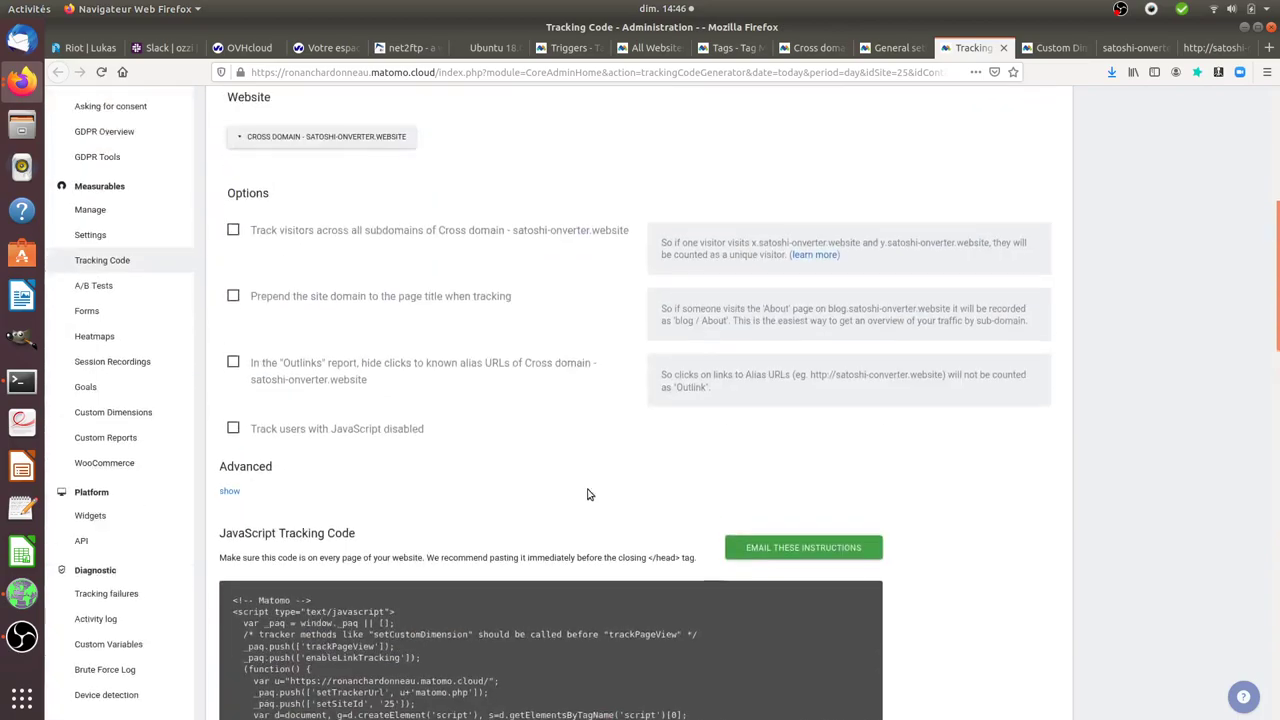
right_click(122, 483)
left_click(172, 488)
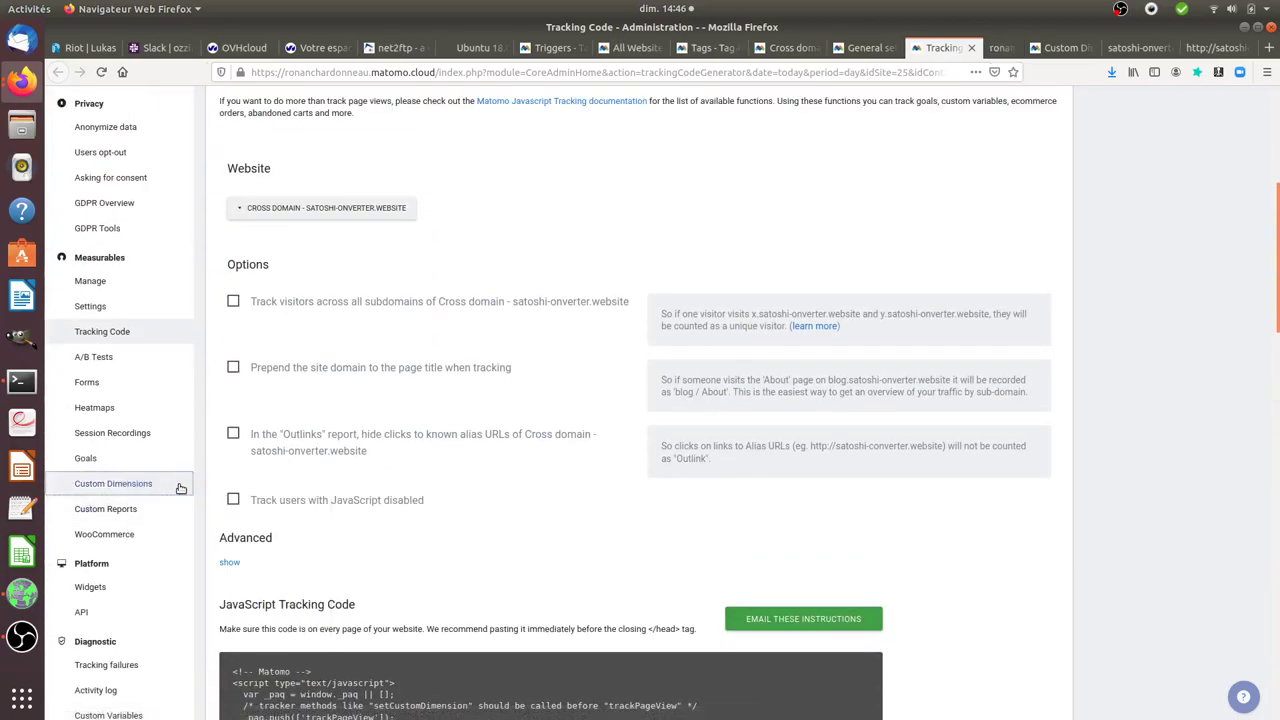
left_click(990, 47)
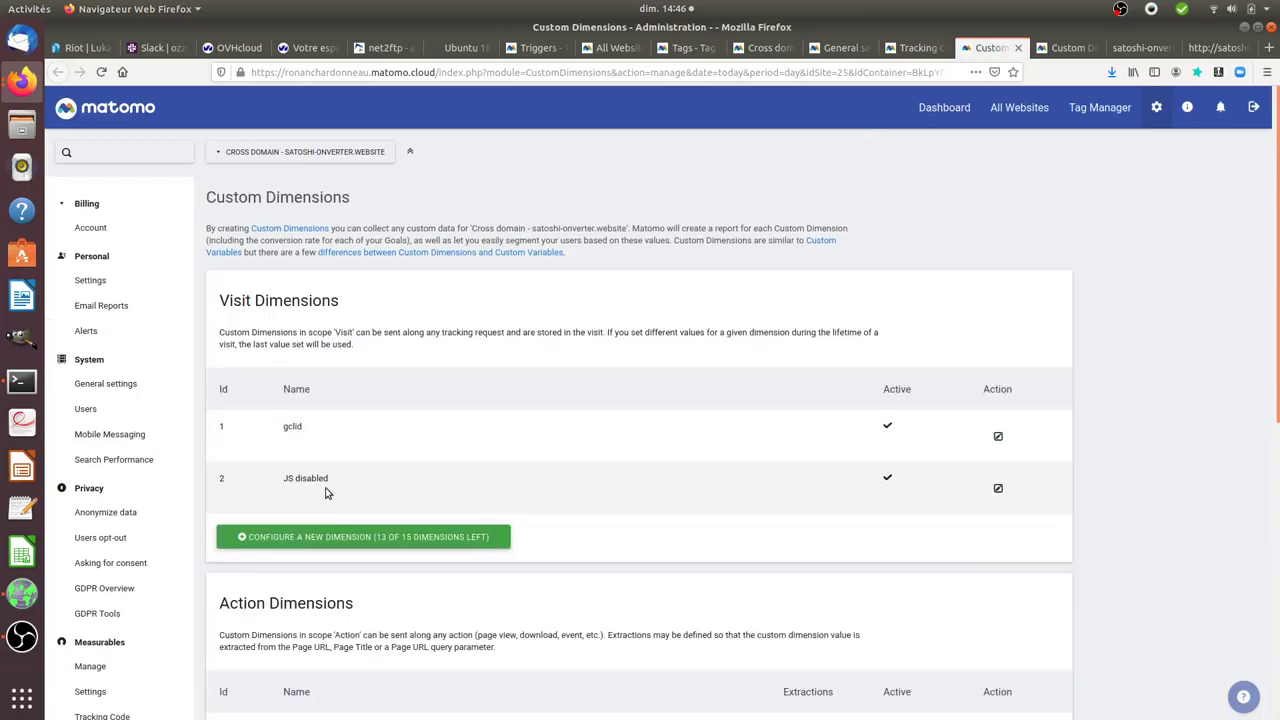
left_click_drag(283, 478, 349, 482)
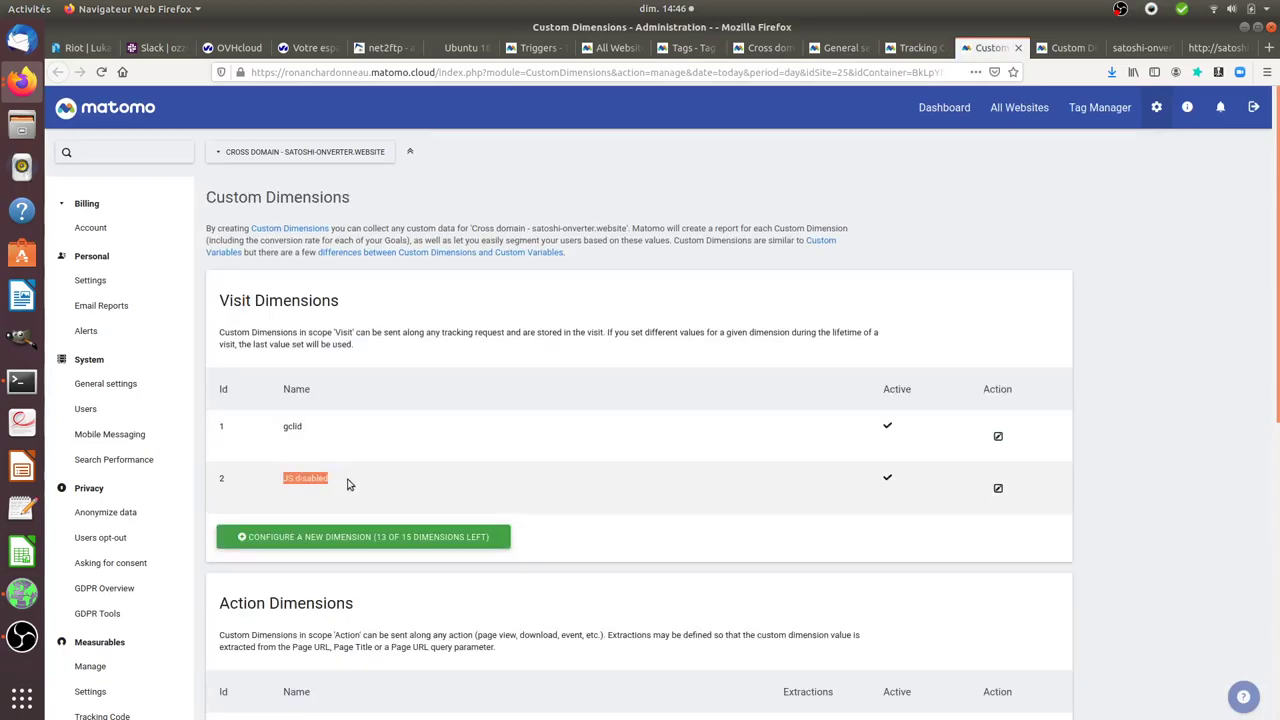
left_click(997, 488)
Highlight the HTTP Tracker parameter &dimension2=dimensionValue of the dimension, and the matching JSdisabled value in the website's source code
scroll(560, 400, "down", 3)
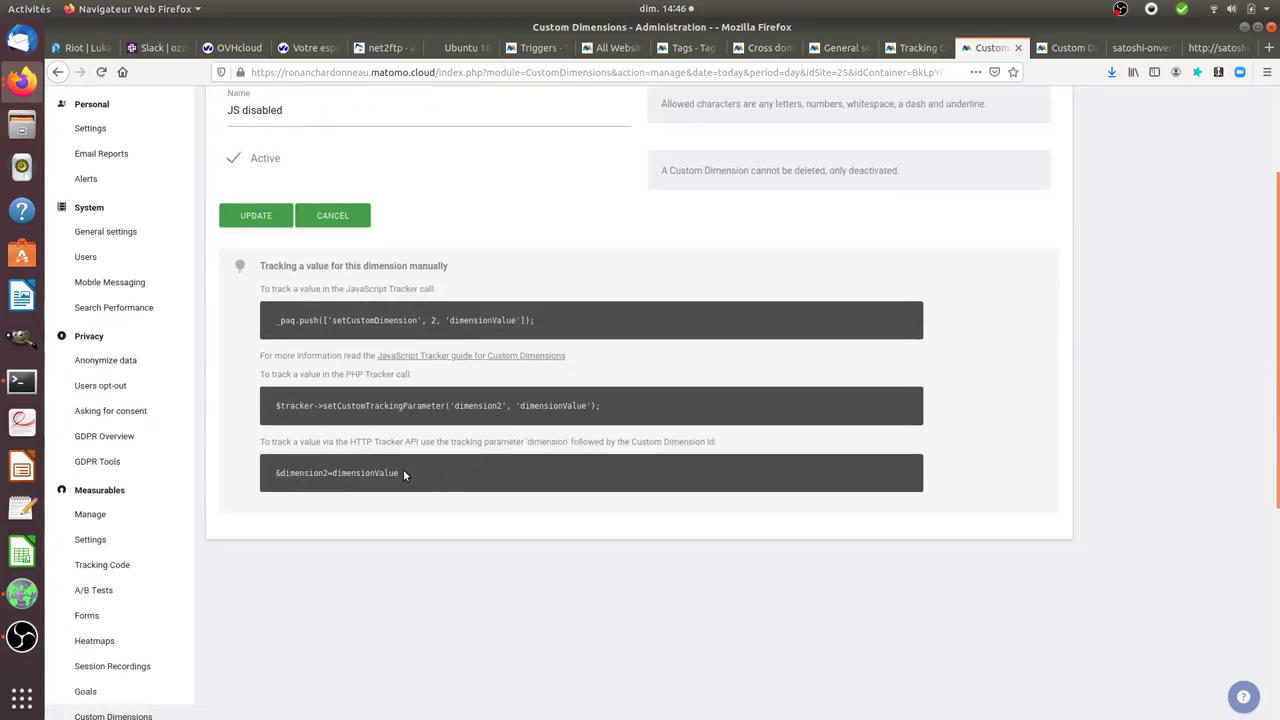
left_click_drag(403, 472, 268, 476)
left_click(310, 502)
left_click_drag(331, 474, 408, 480)
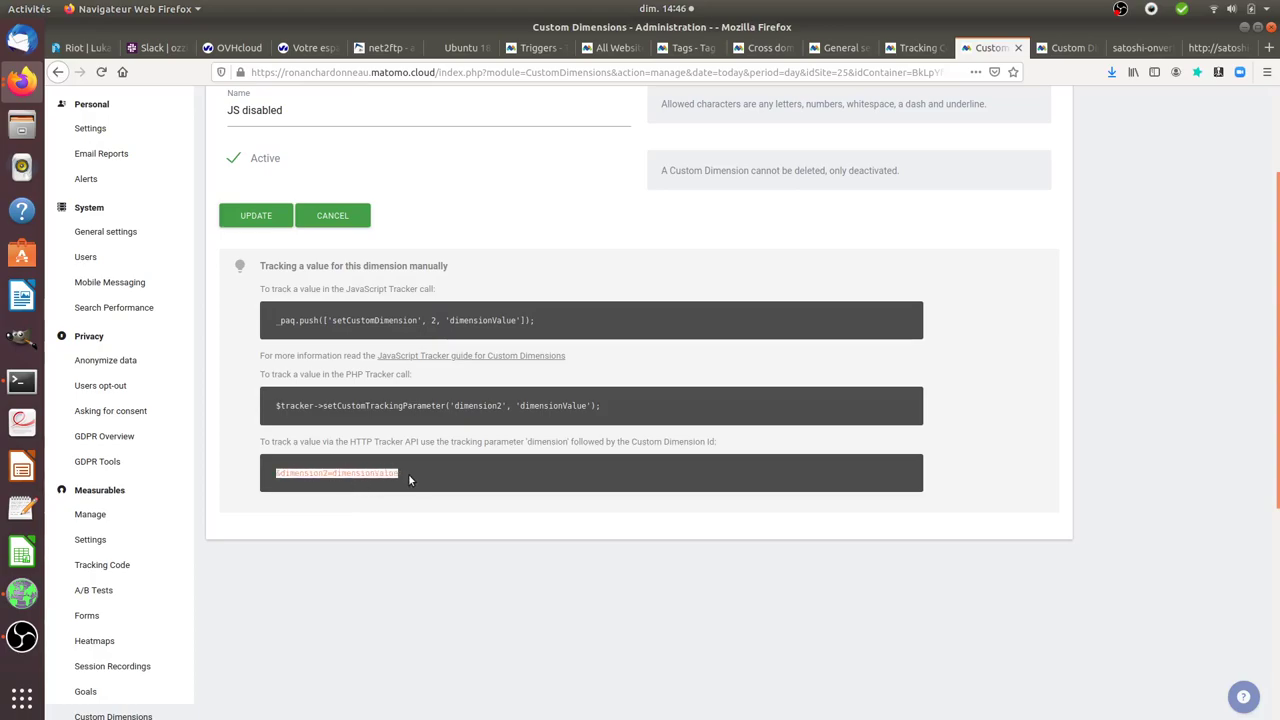
left_click(1198, 53)
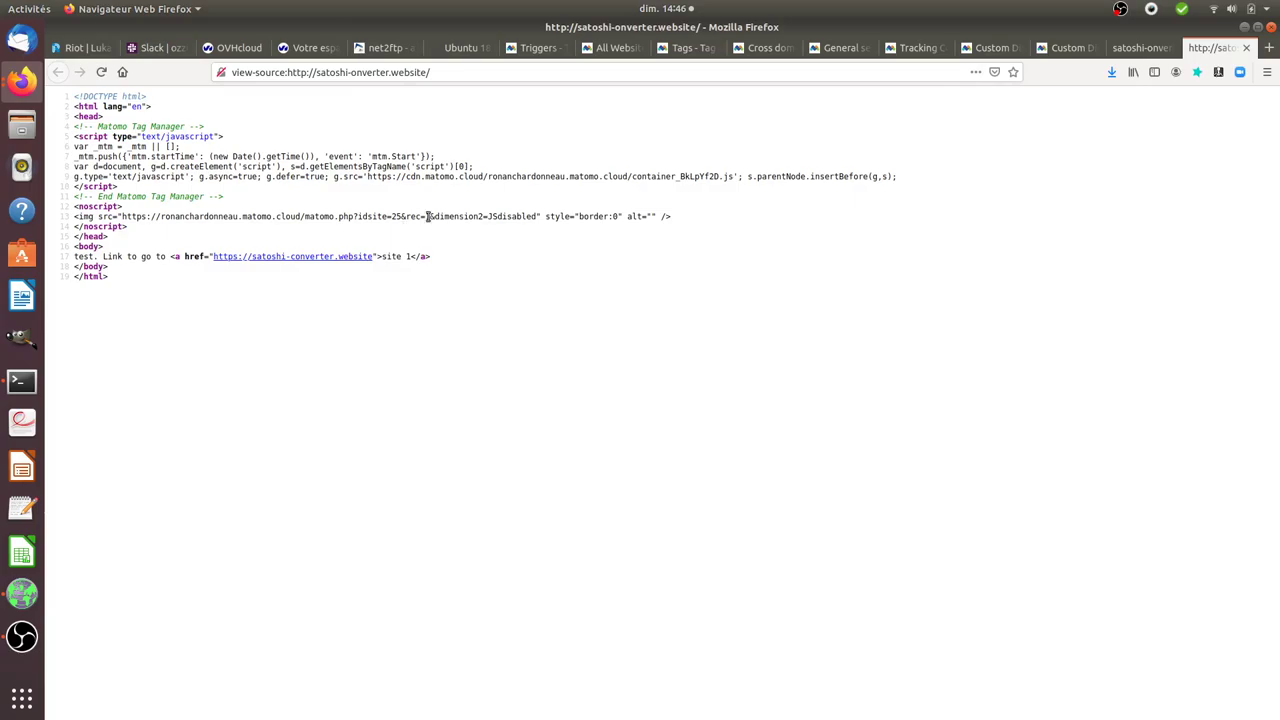
left_click_drag(489, 216, 530, 236)
Search the installed applications for "chro" and switch to the Chromium web browser
left_click(22, 698)
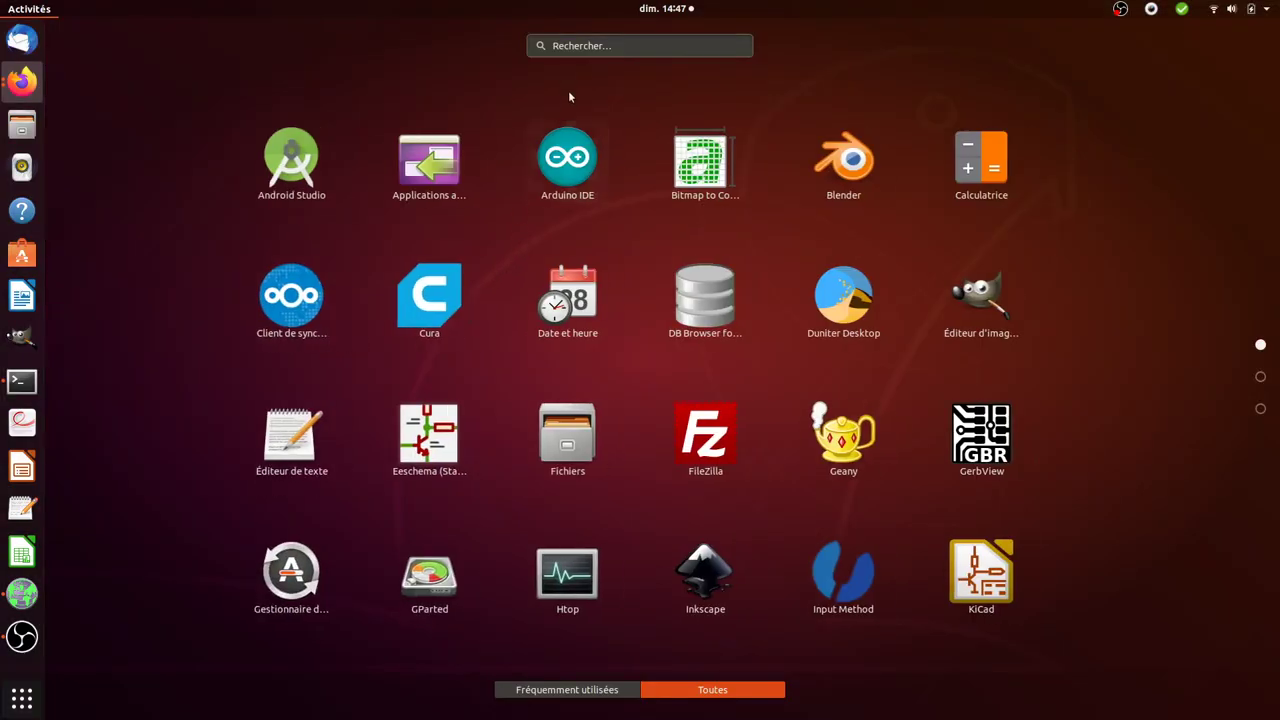
left_click(604, 45)
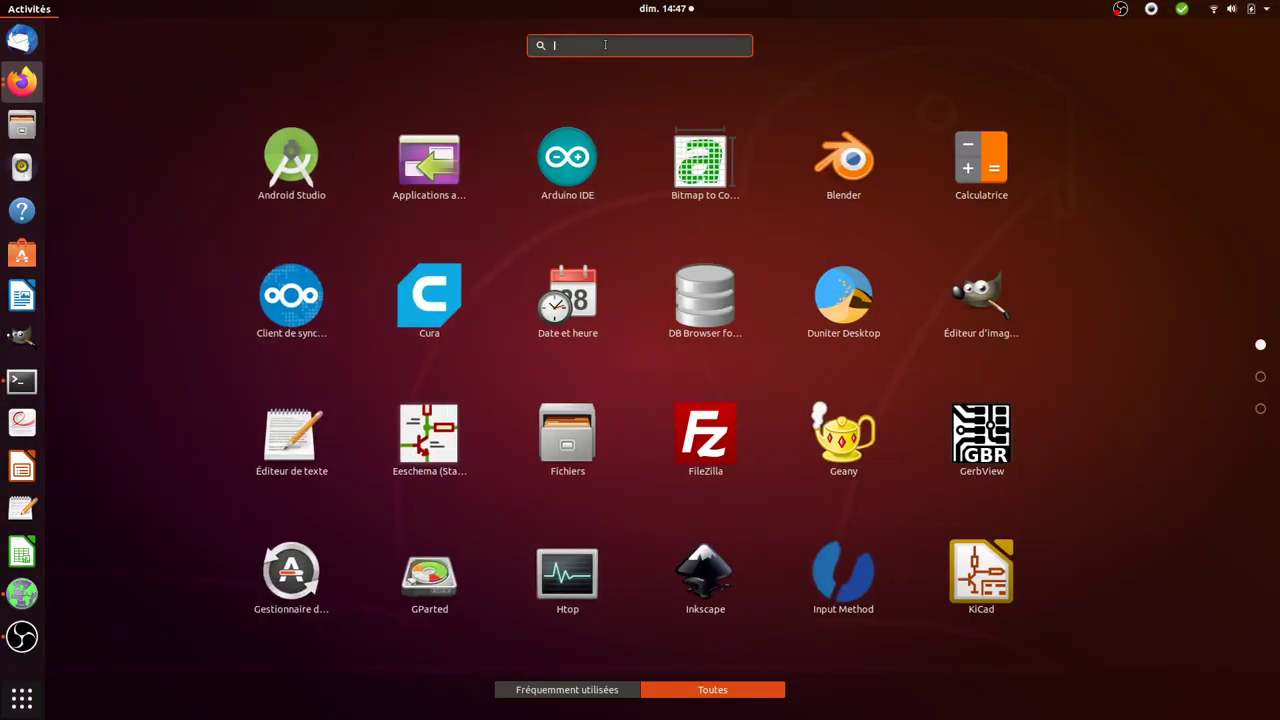
type("chro")
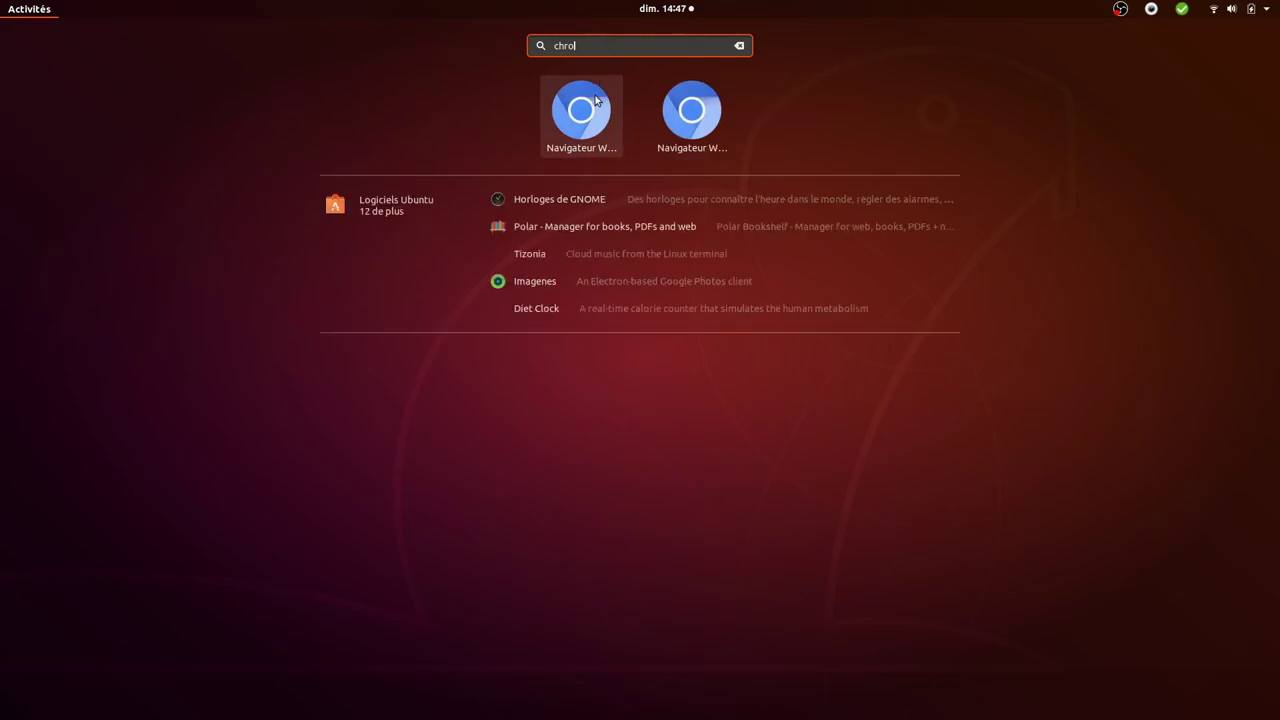
key("Escape")
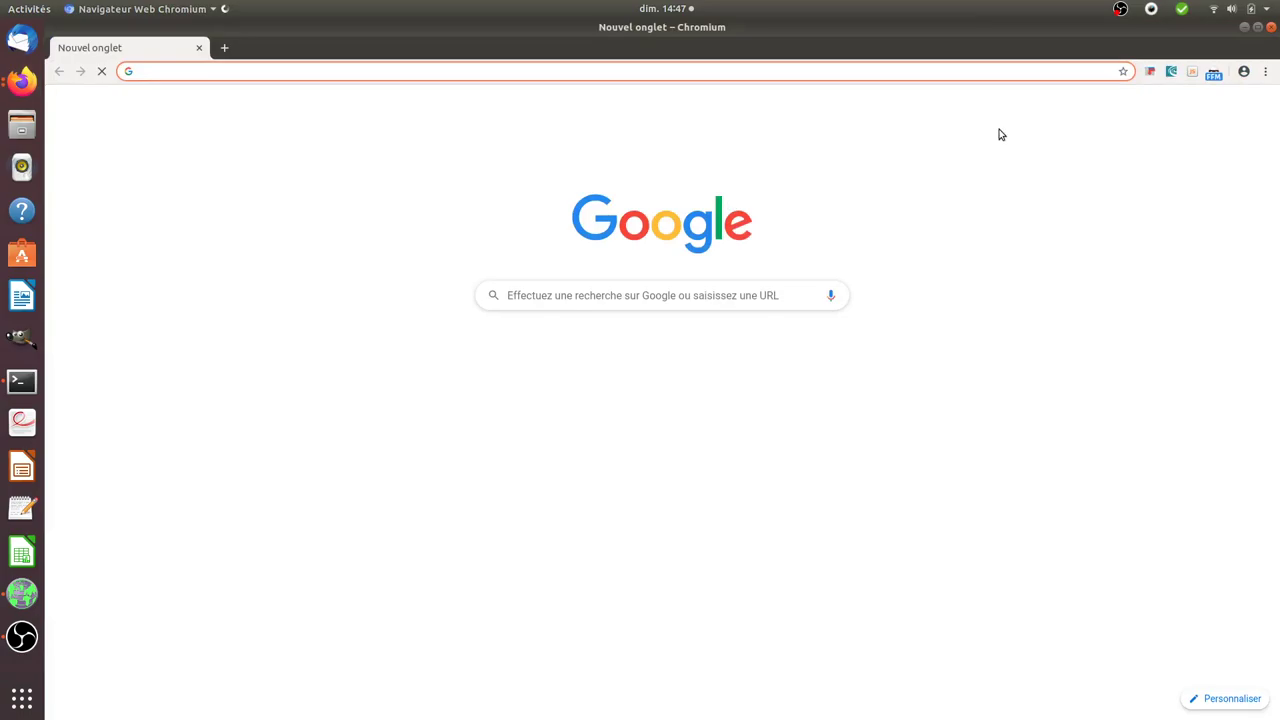
Search the browser settings for "javascript" and open the site settings to check the JavaScript permission
left_click(1262, 72)
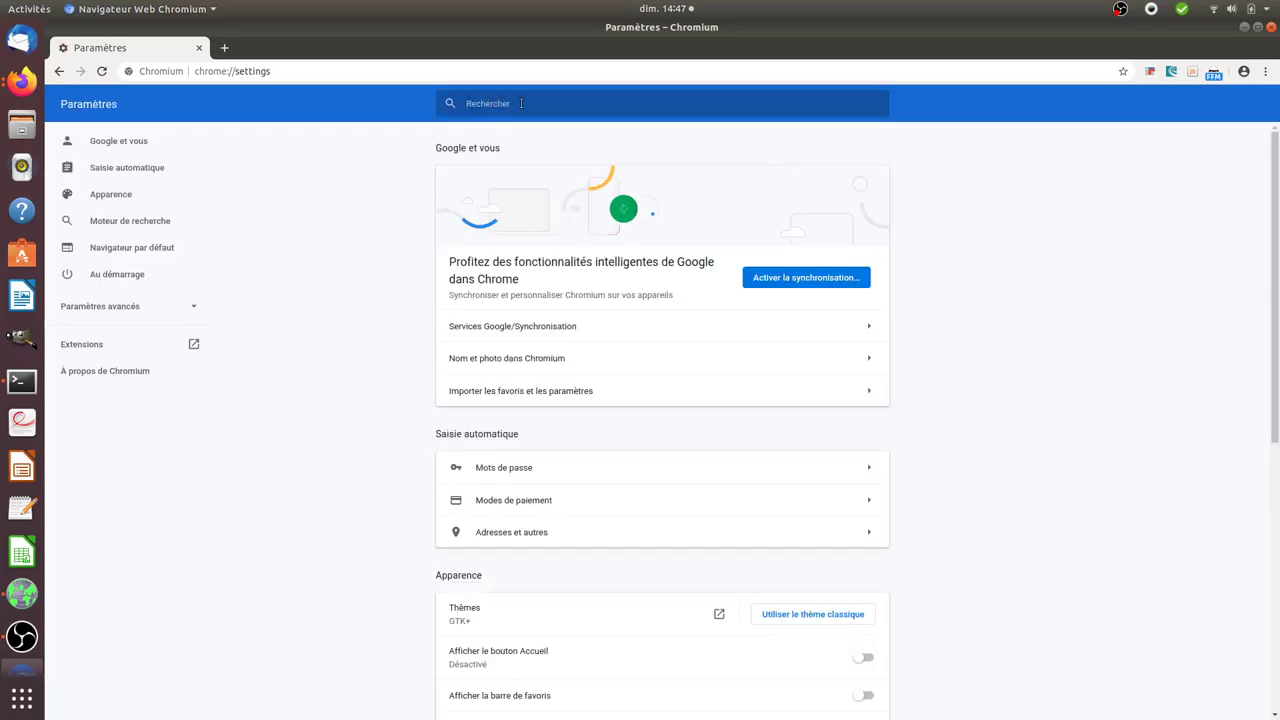
type("ja")
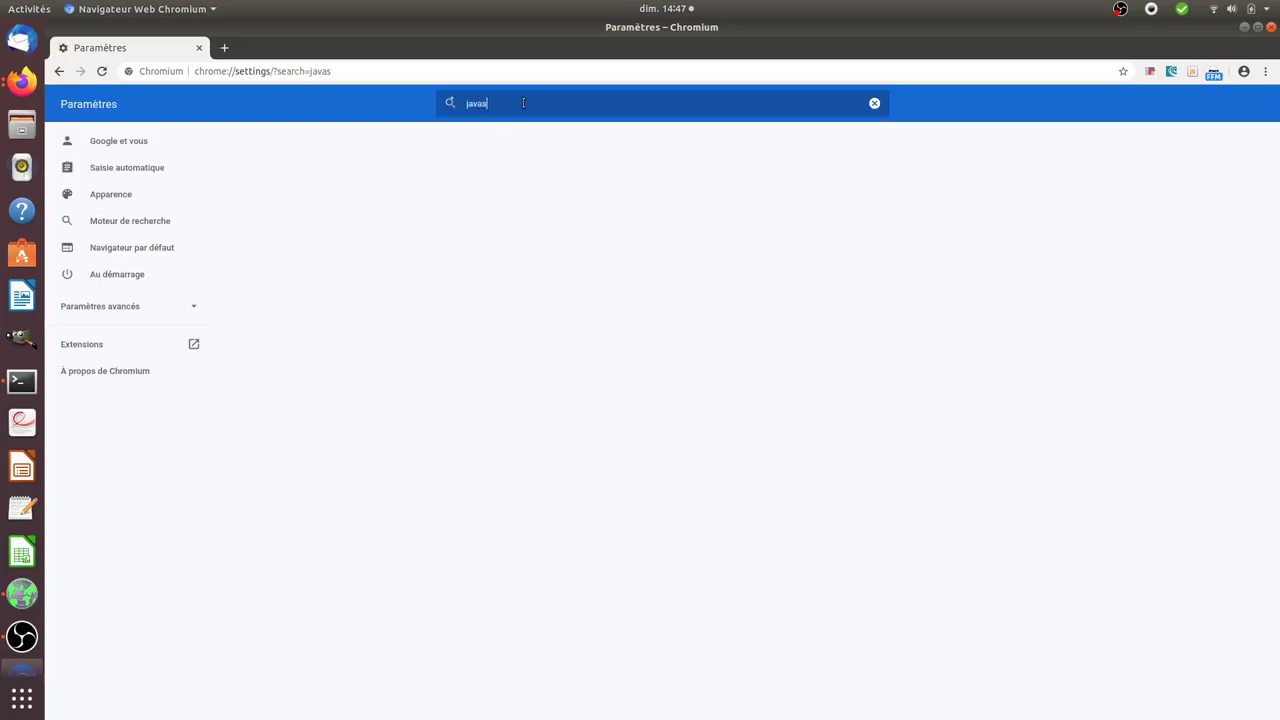
type("vascript")
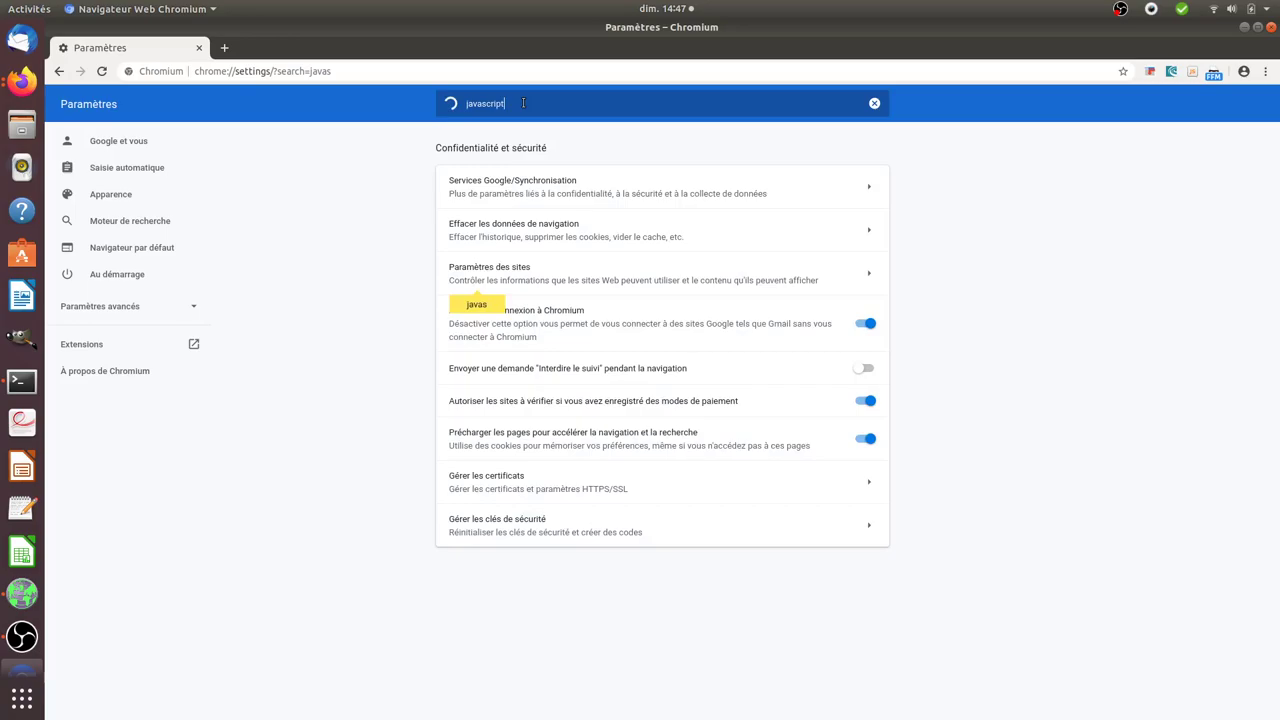
left_click(560, 280)
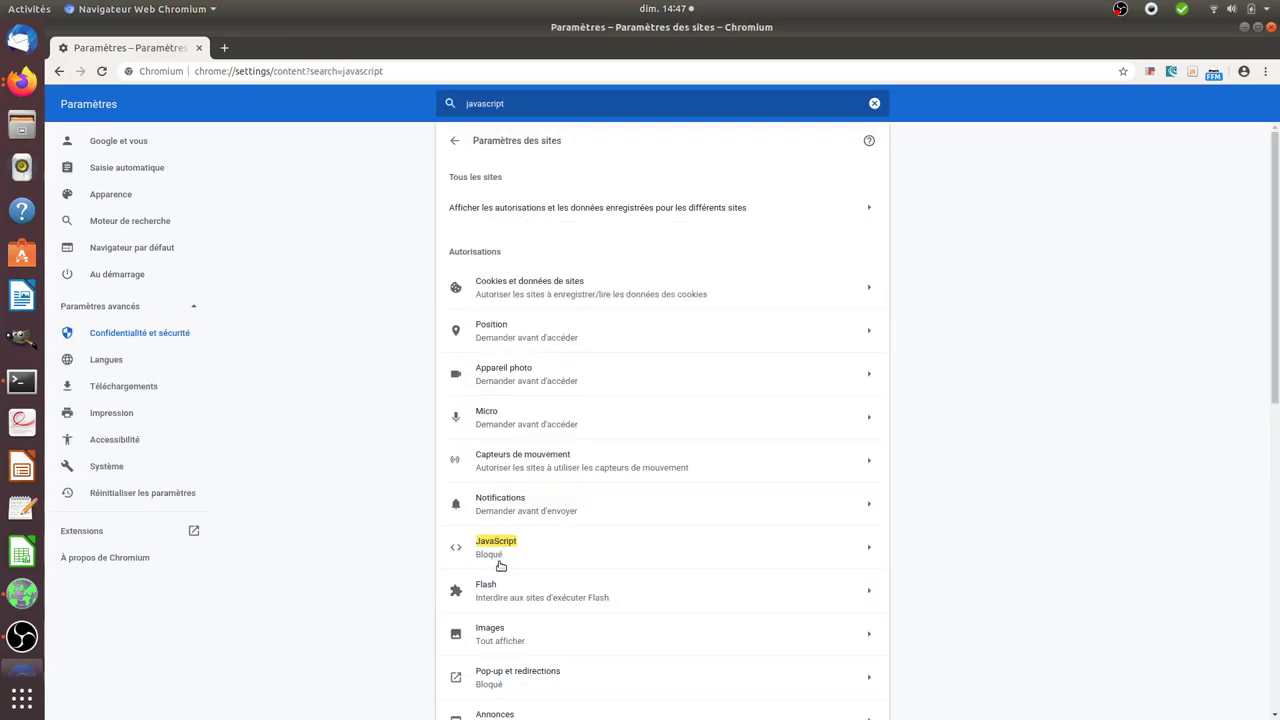
Load satoshi-onverter.website in a new tab, removing the ?gclid=999 parameter from the suggested address
left_click(224, 47)
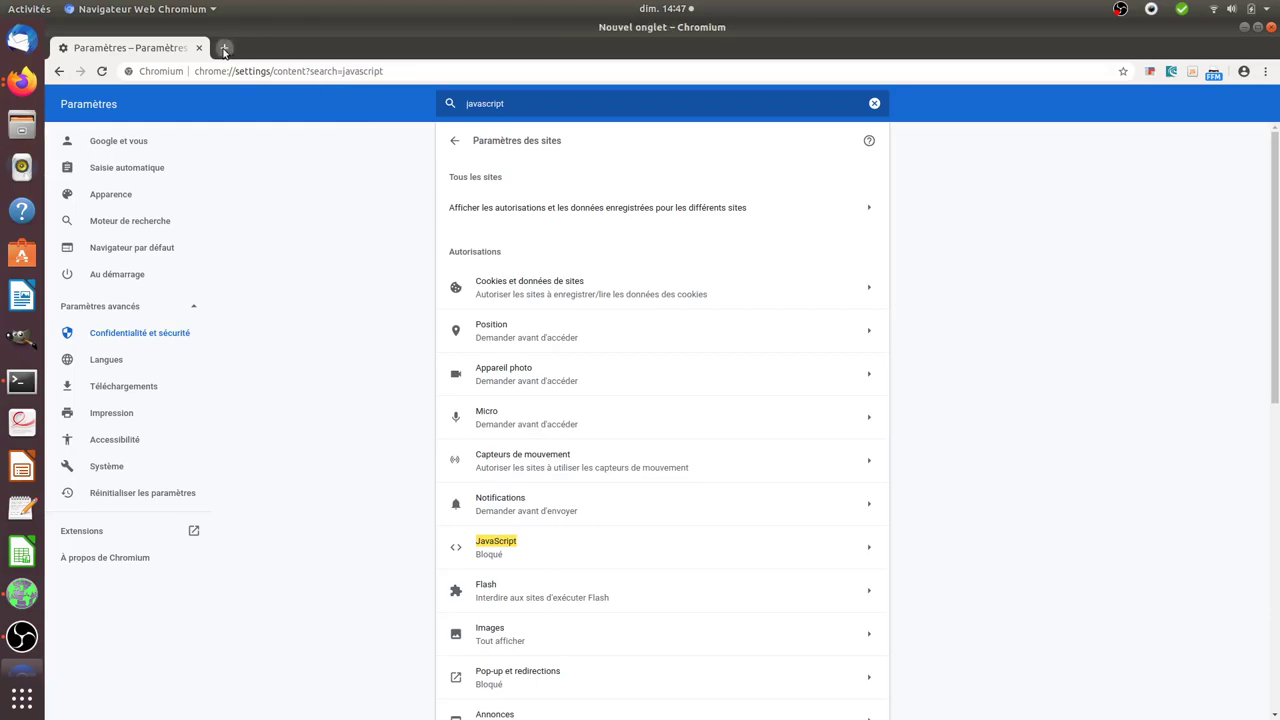
type("sat")
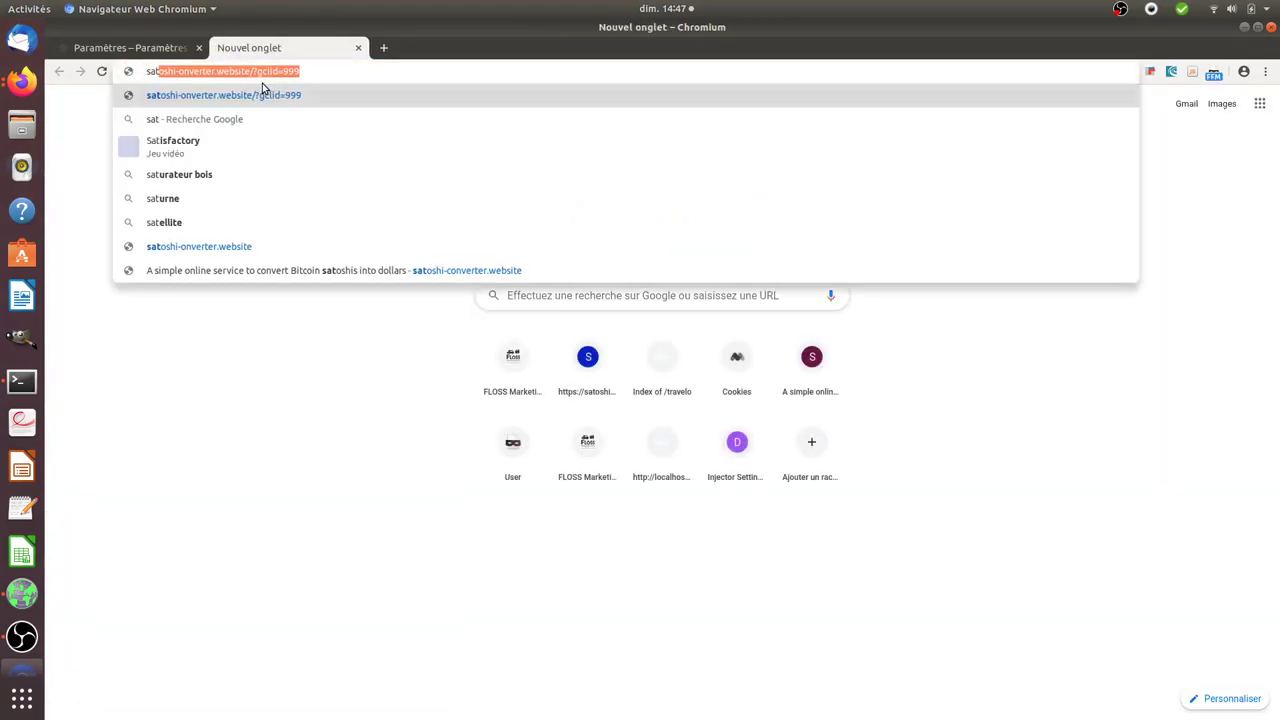
key("End")
key("BackSpace")
key("BackSpace")
key("BackSpace")
key("BackSpace")
key("BackSpace")
key("BackSpace")
key("BackSpace")
key("BackSpace")
key("BackSpace")
key("BackSpace")
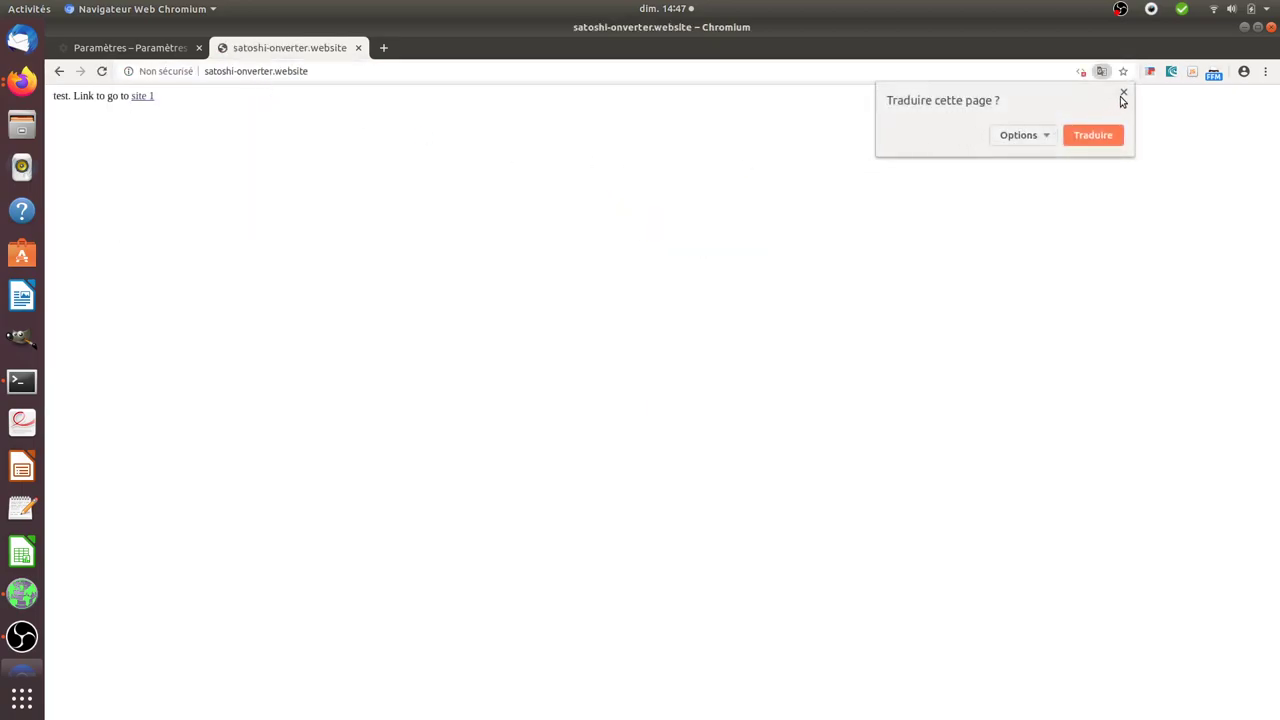
Dismiss the page translation offer, and switch to Firefox to open the Matomo dashboard from the custom dimension page
left_click(1123, 94)
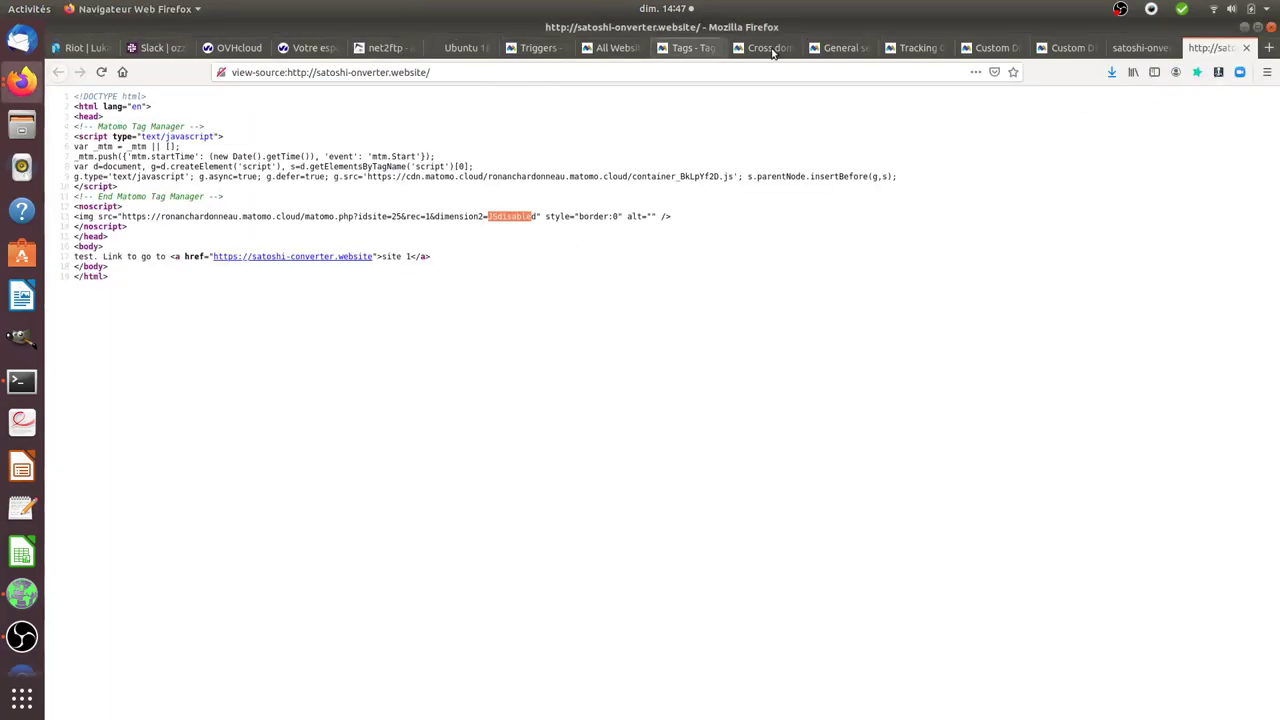
left_click(1002, 50)
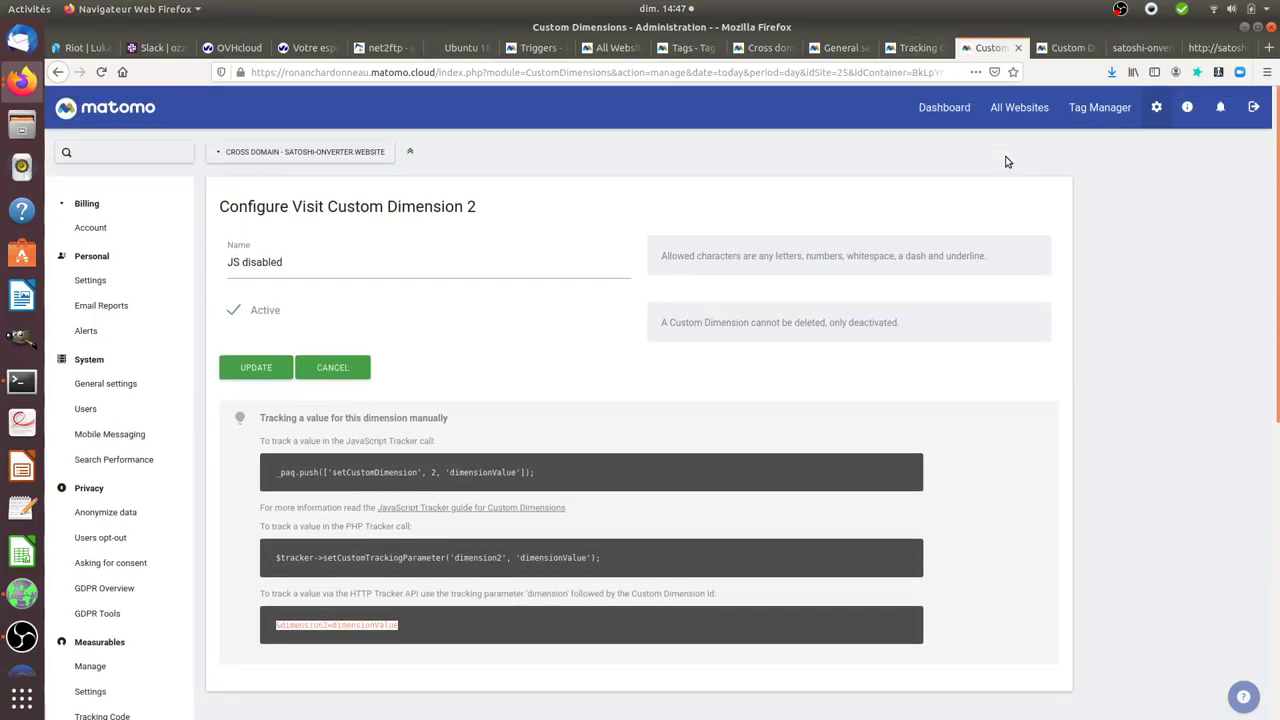
scroll(1000, 158, "up", 3)
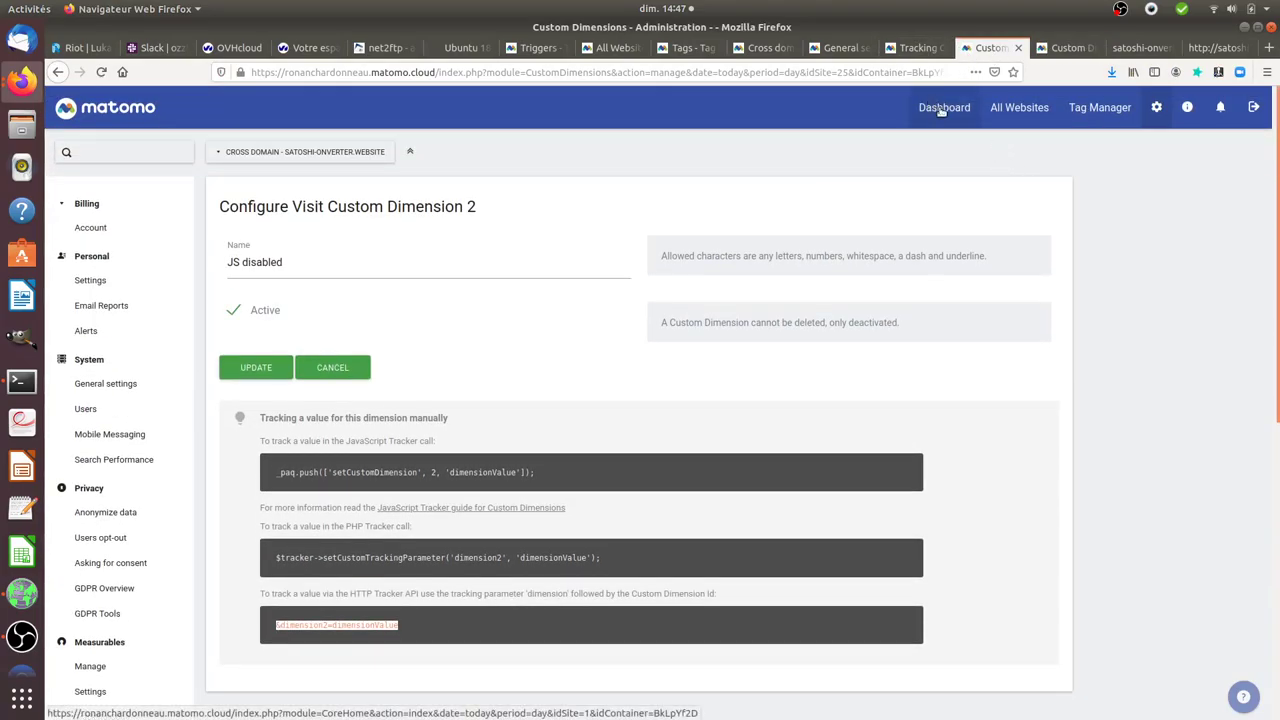
left_click(915, 48)
scroll(886, 220, "up", 5)
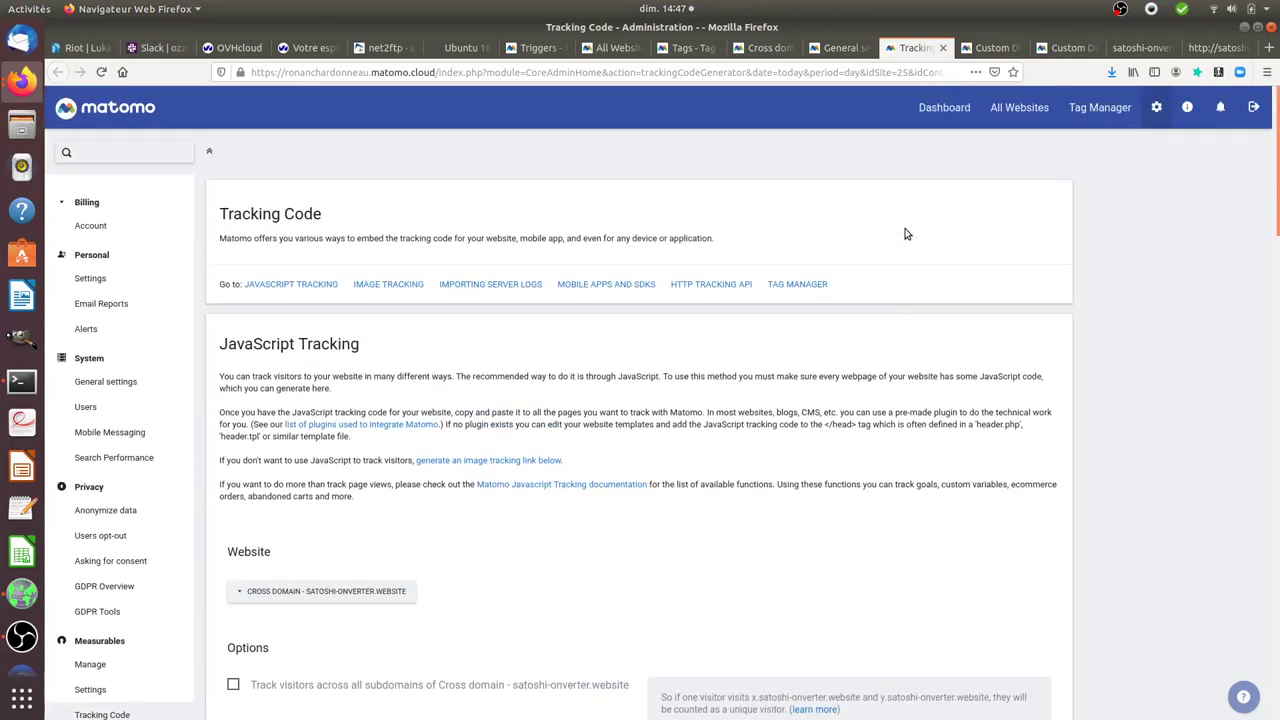
left_click(985, 48)
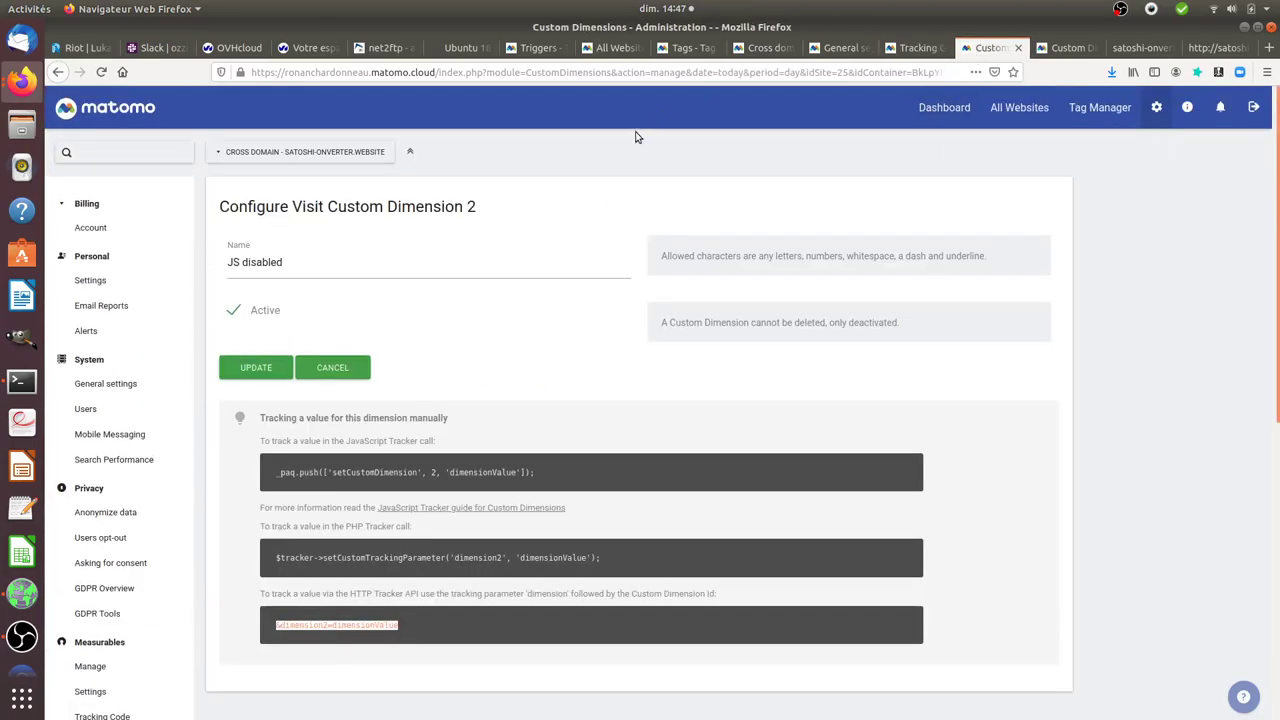
left_click(952, 112)
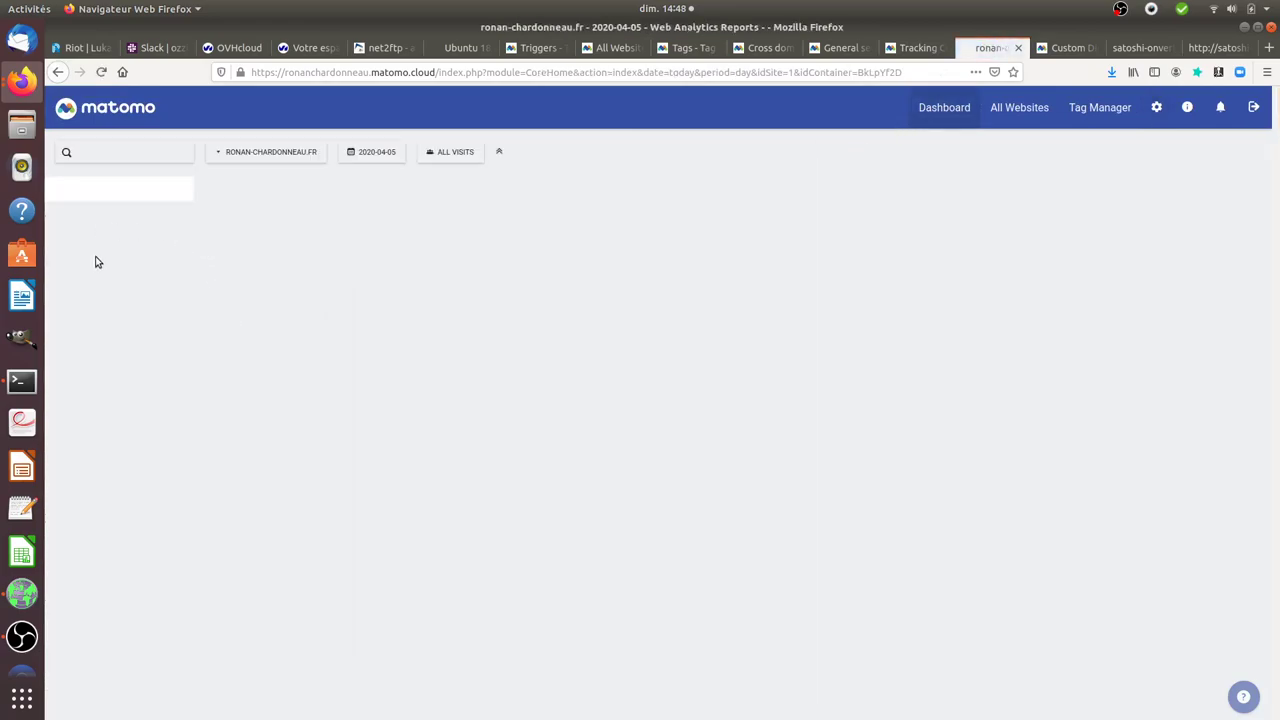
Search the website selector for "onver" to switch to Cross domain - satoshi-onverter.website, and open its Visits Log
left_click(251, 154)
type("c")
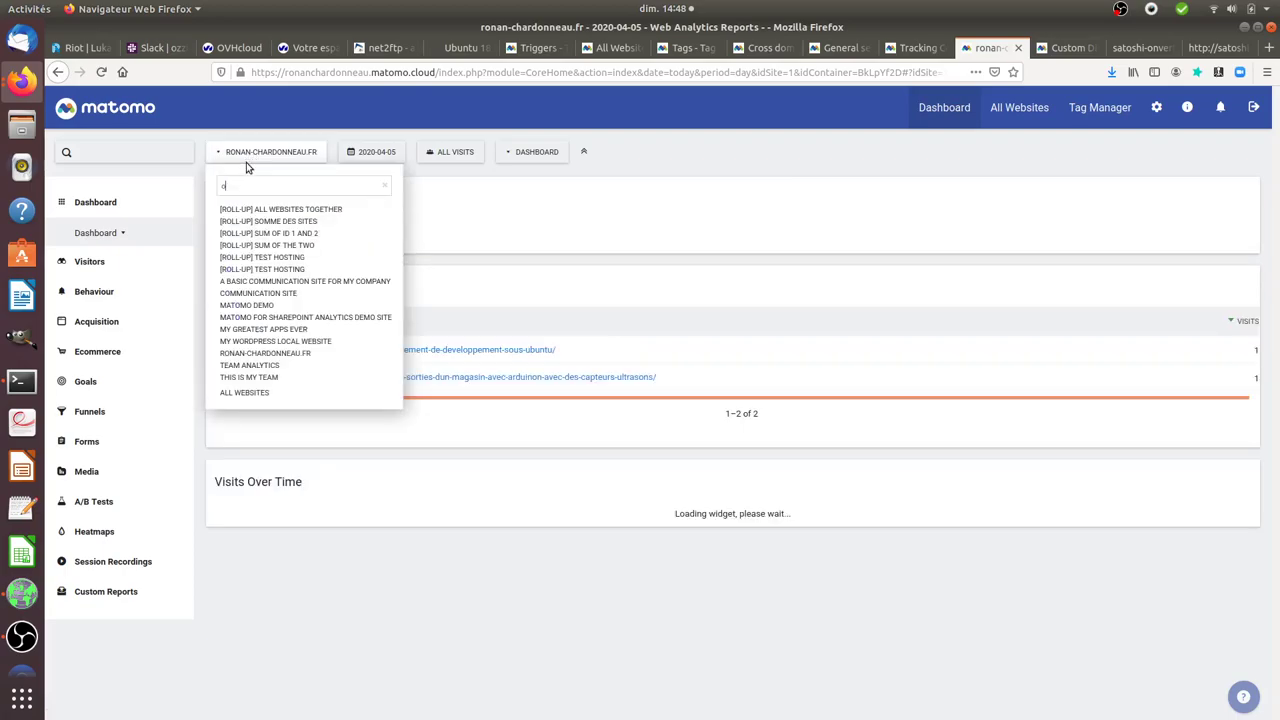
type("onver")
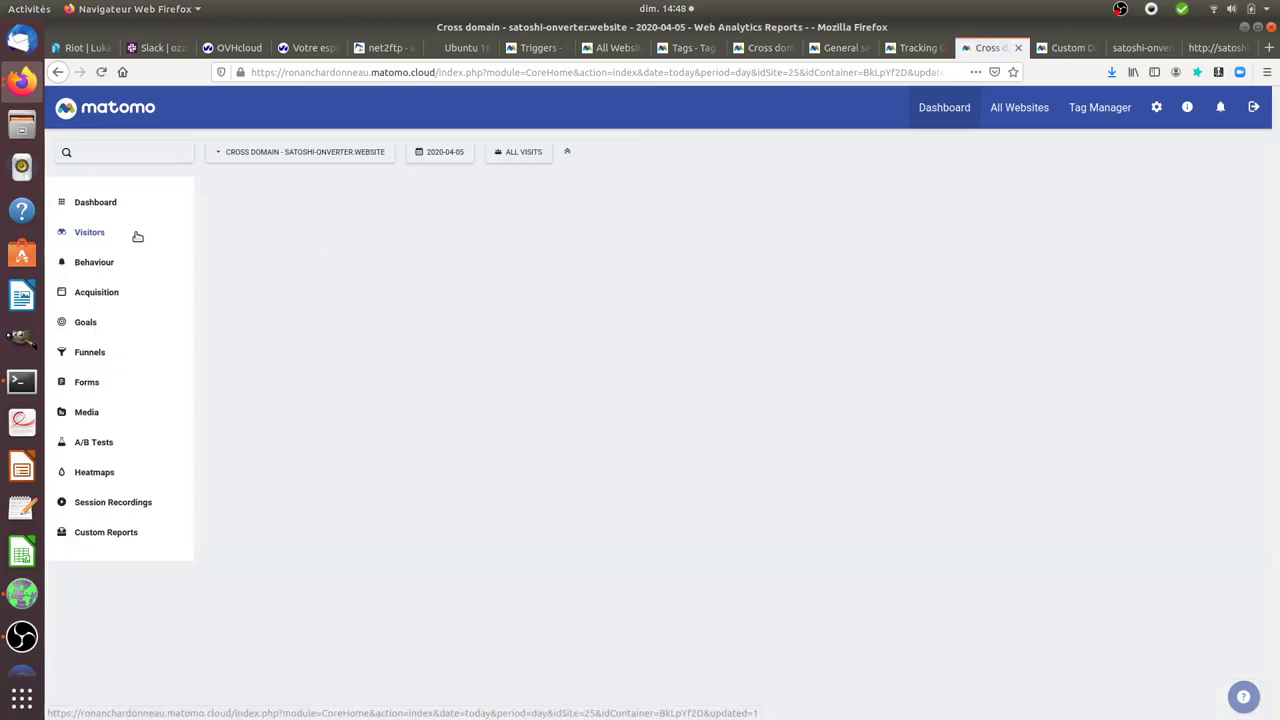
left_click(123, 262)
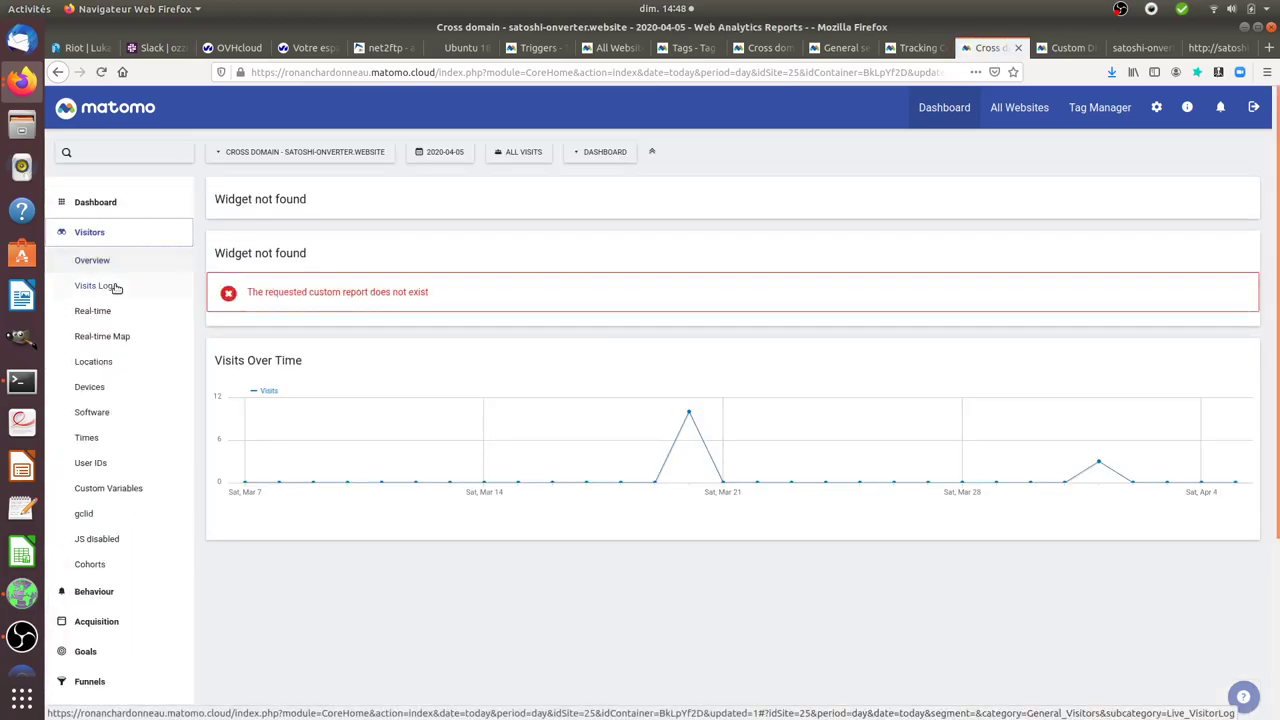
left_click(98, 286)
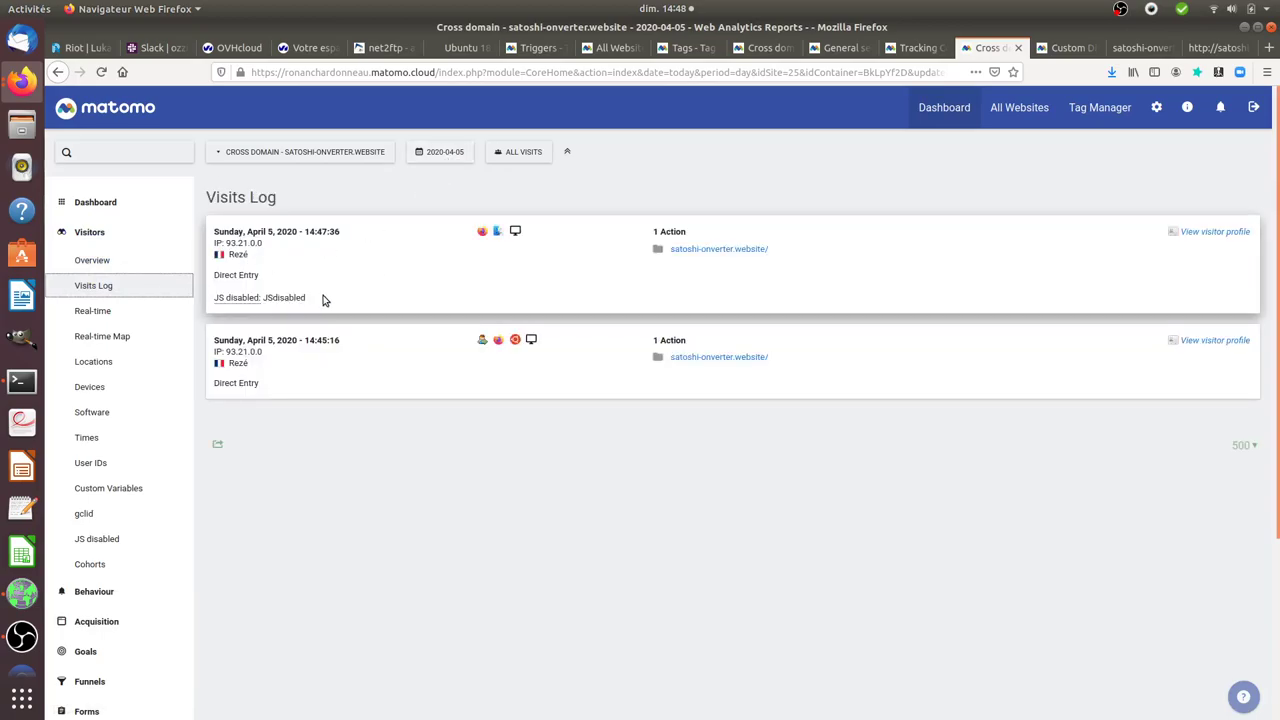
Highlight the JS disabled dimension line of the 14:47:36 visit, and the Direct Entry line of the 14:45:16 visit for comparison
triple_click(254, 297)
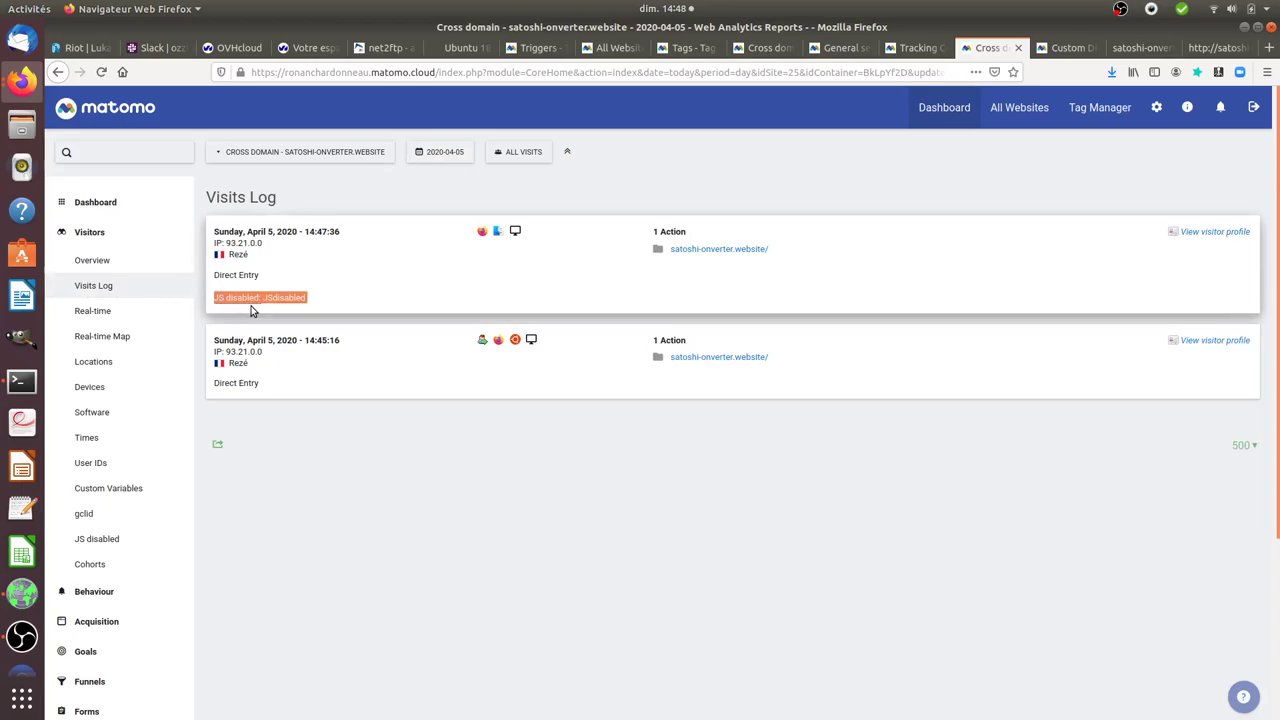
left_click(324, 304)
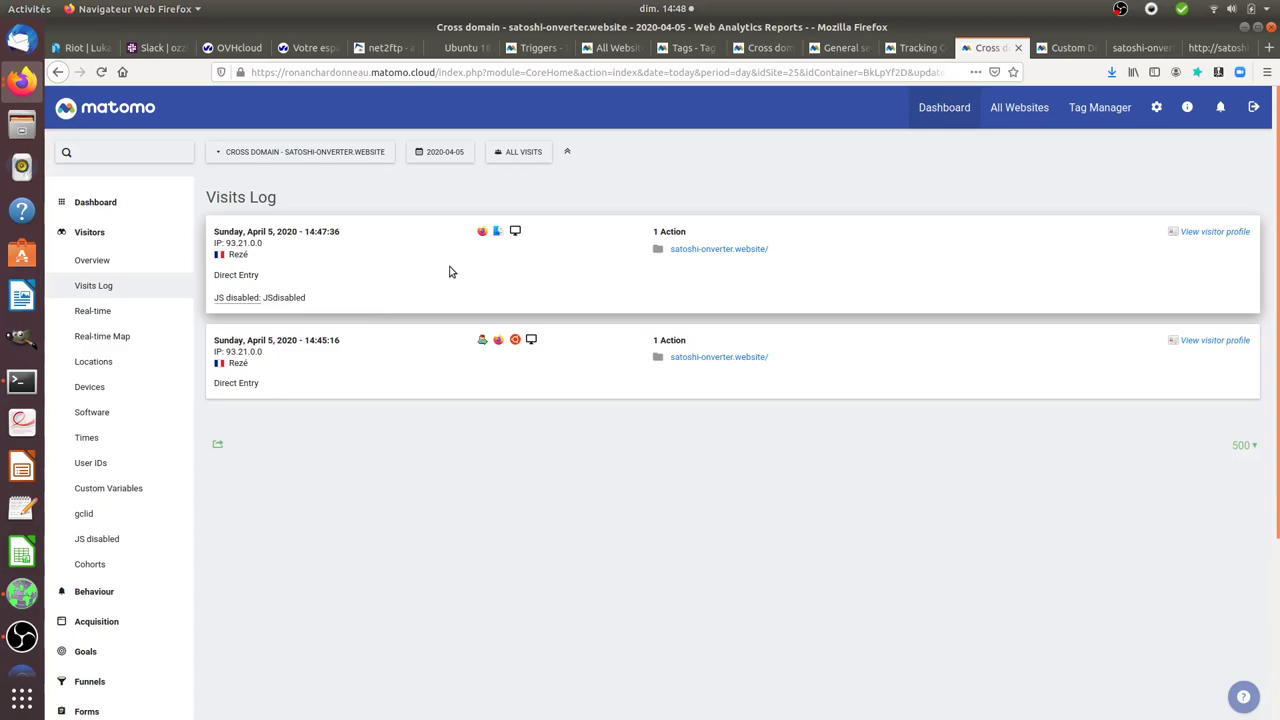
left_click_drag(326, 306, 277, 306)
left_click_drag(296, 385, 214, 385)
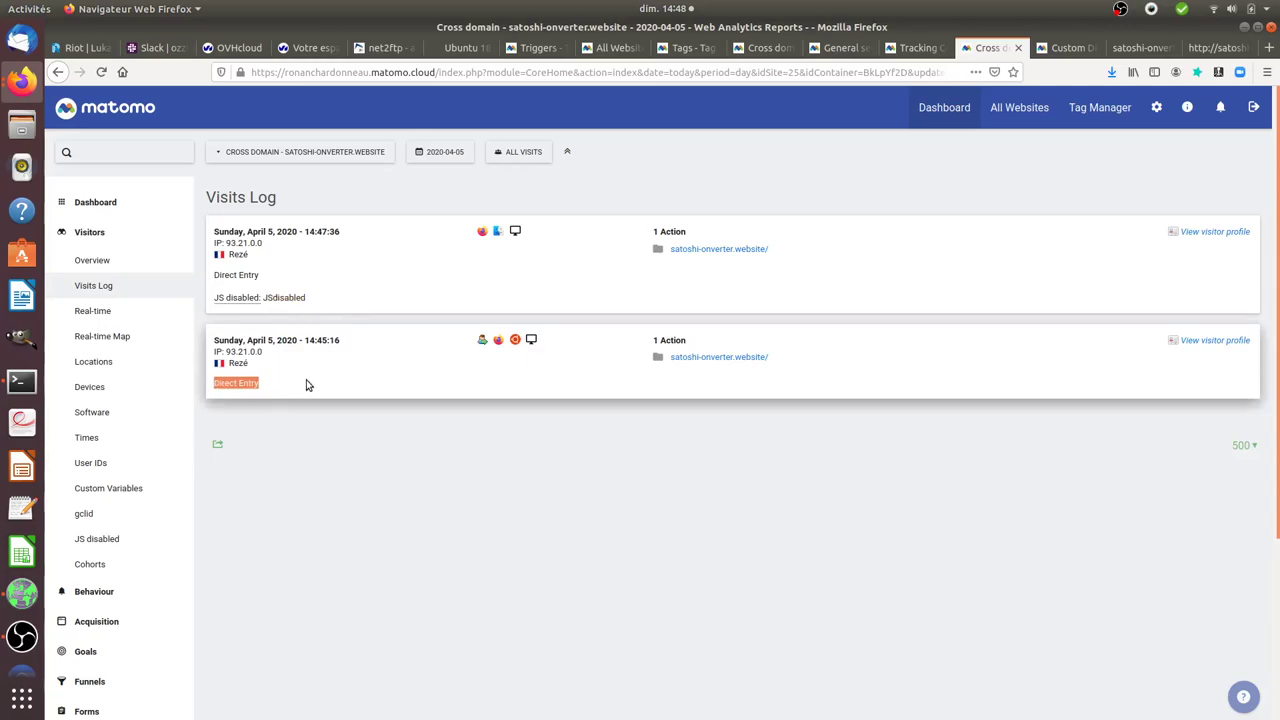
left_click_drag(294, 389, 214, 383)
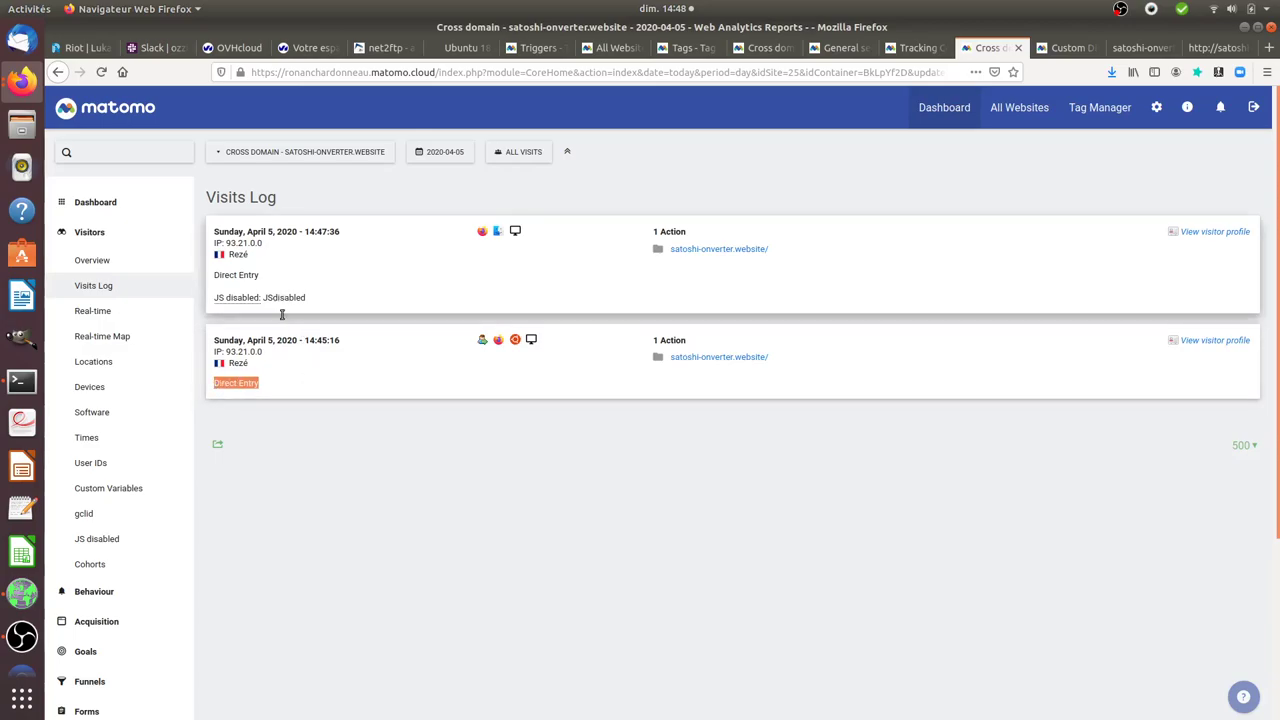
left_click(396, 314)
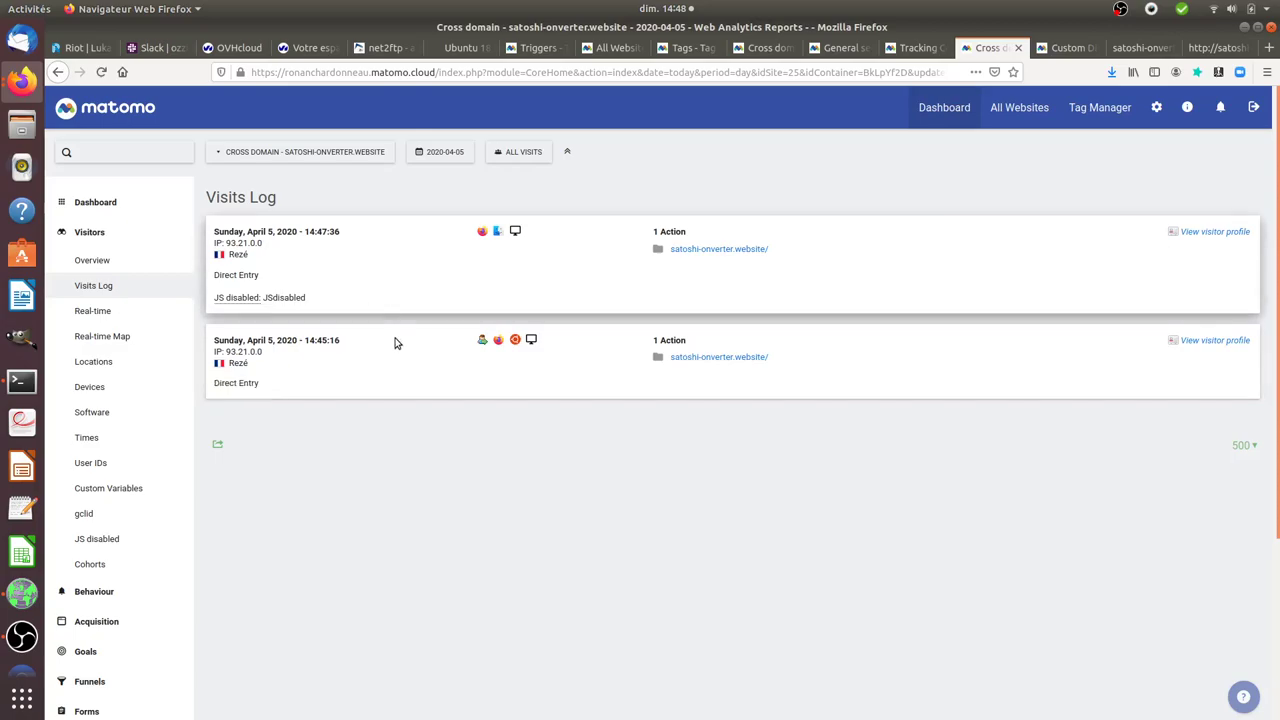